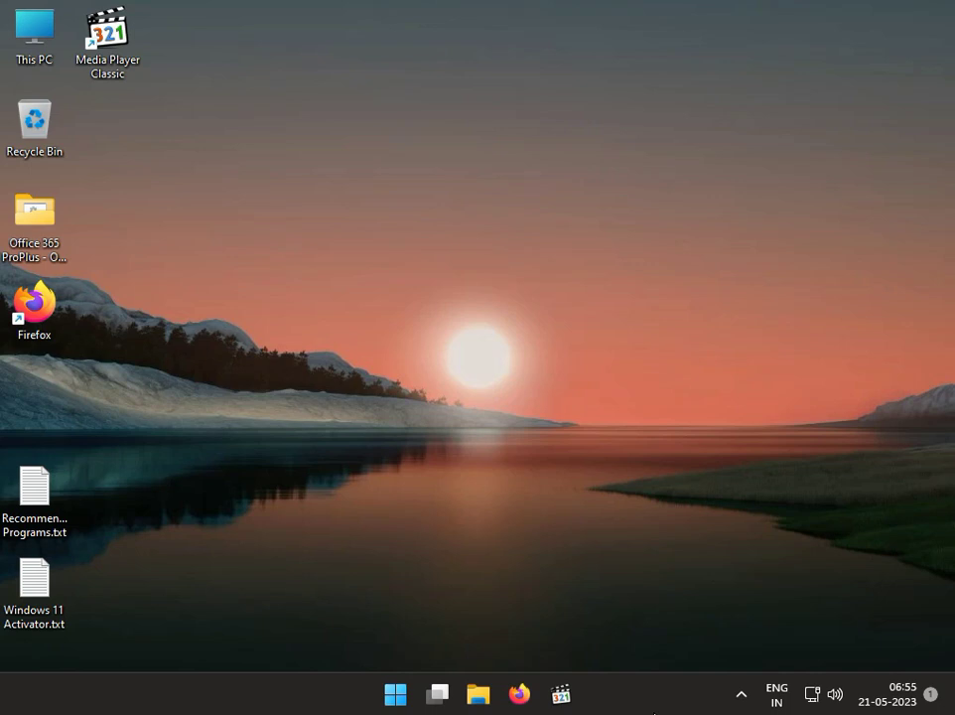
# - Open Device Manager from the Start button's power-user menu
pyautogui.rightClick(403, 698)
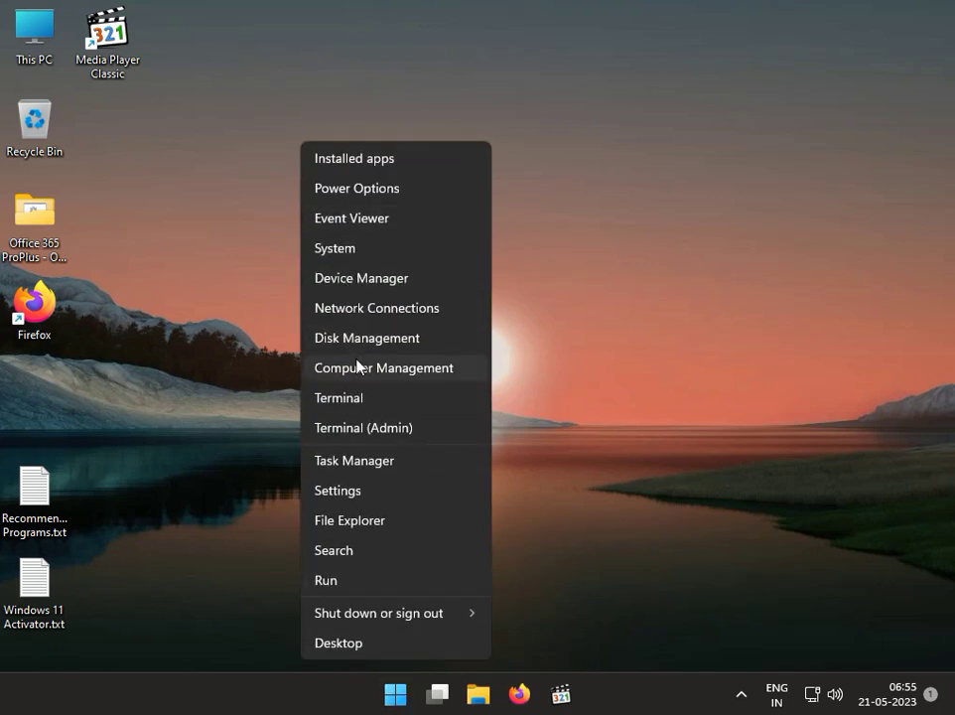
pyautogui.click(381, 288)
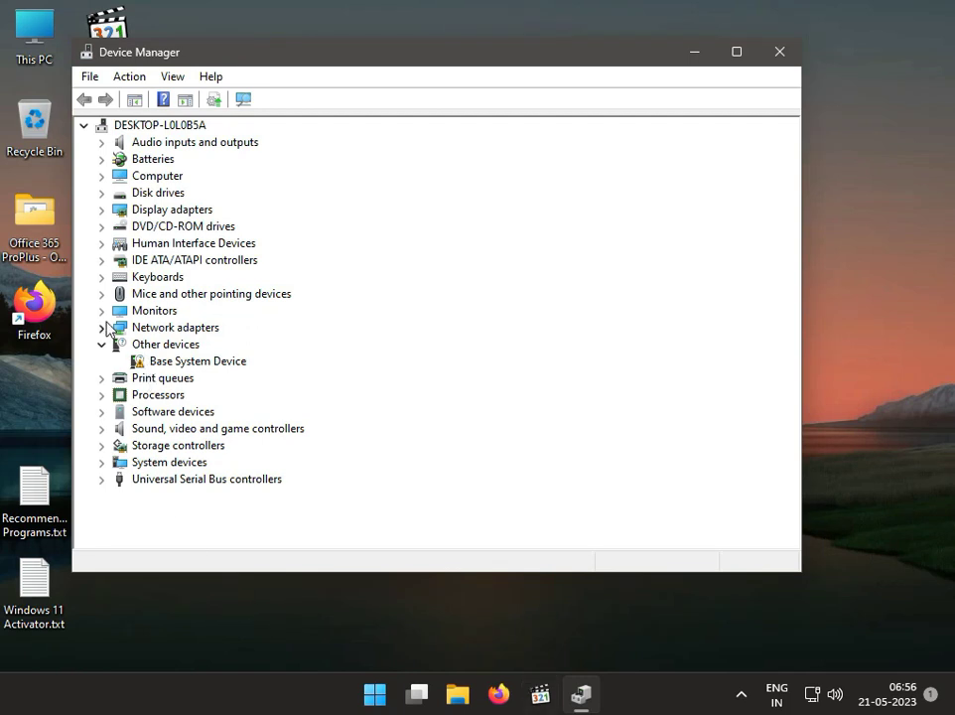
# - Uninstall the Intel(R) PRO/1000 MT Desktop Adapter under Network adapters
pyautogui.click(101, 328)
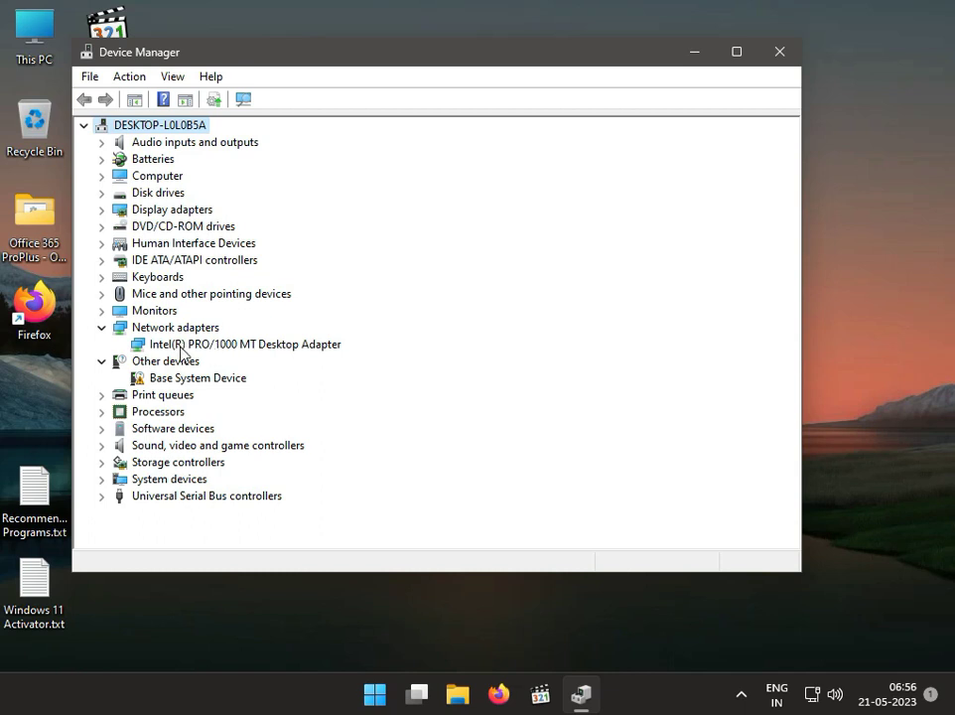
pyautogui.rightClick(233, 345)
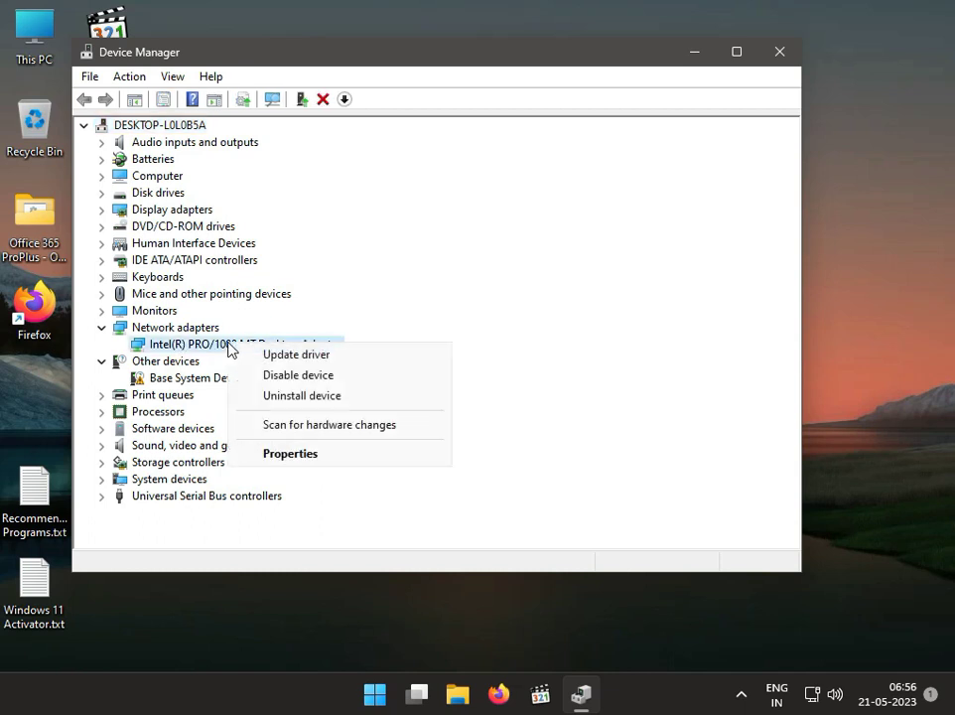
pyautogui.click(269, 395)
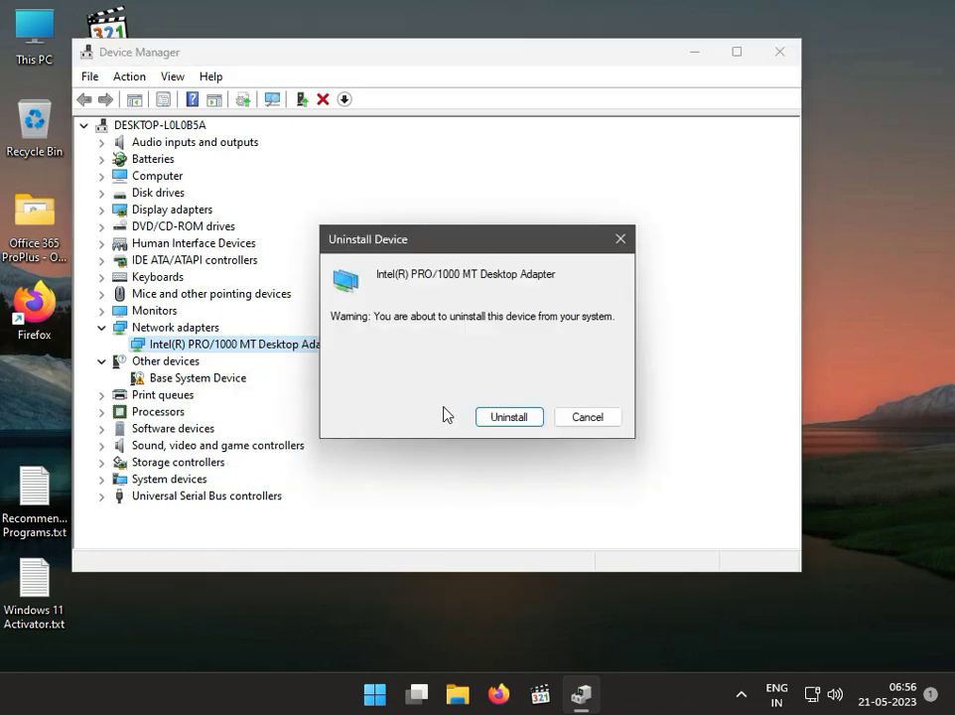
pyautogui.click(488, 415)
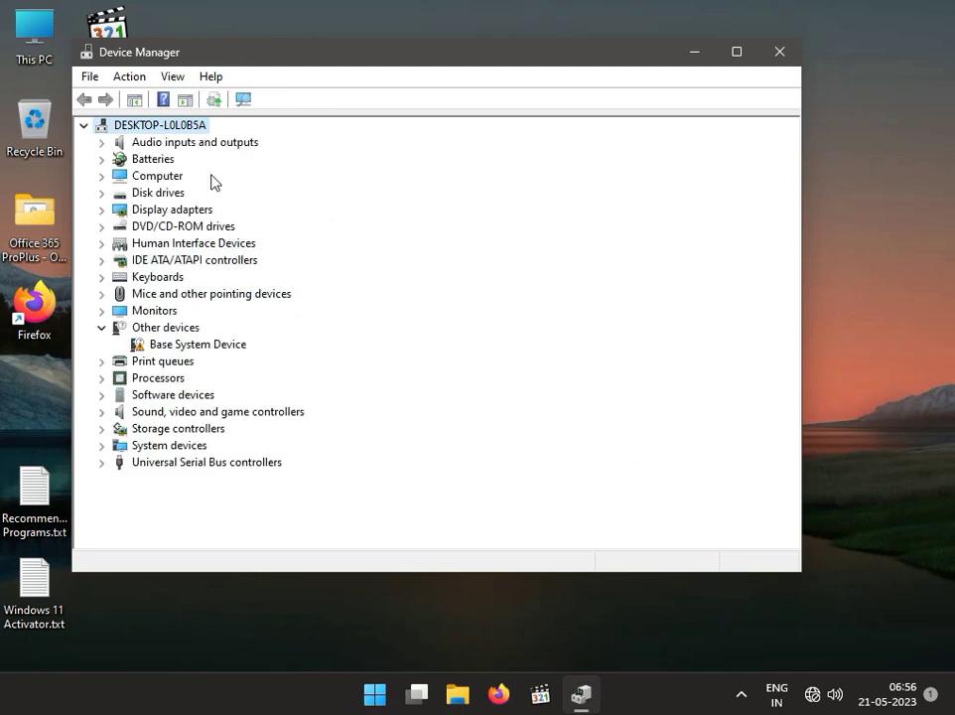
# - Rescan hardware so the Intel PRO/1000 MT adapter returns, then start its Update driver wizard
pyautogui.click(242, 102)
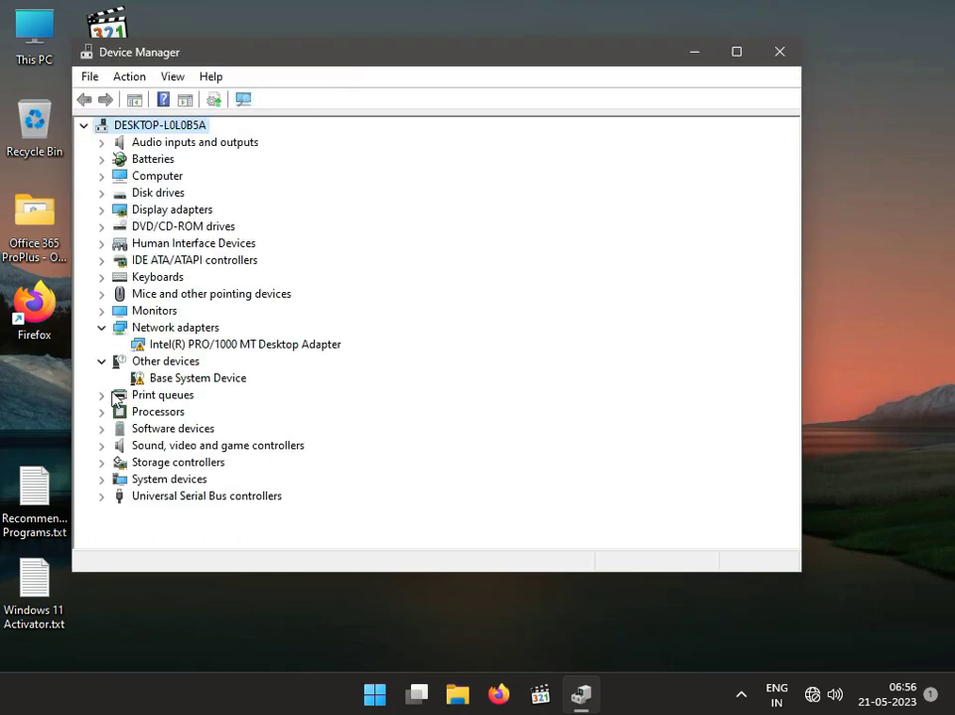
pyautogui.click(228, 345)
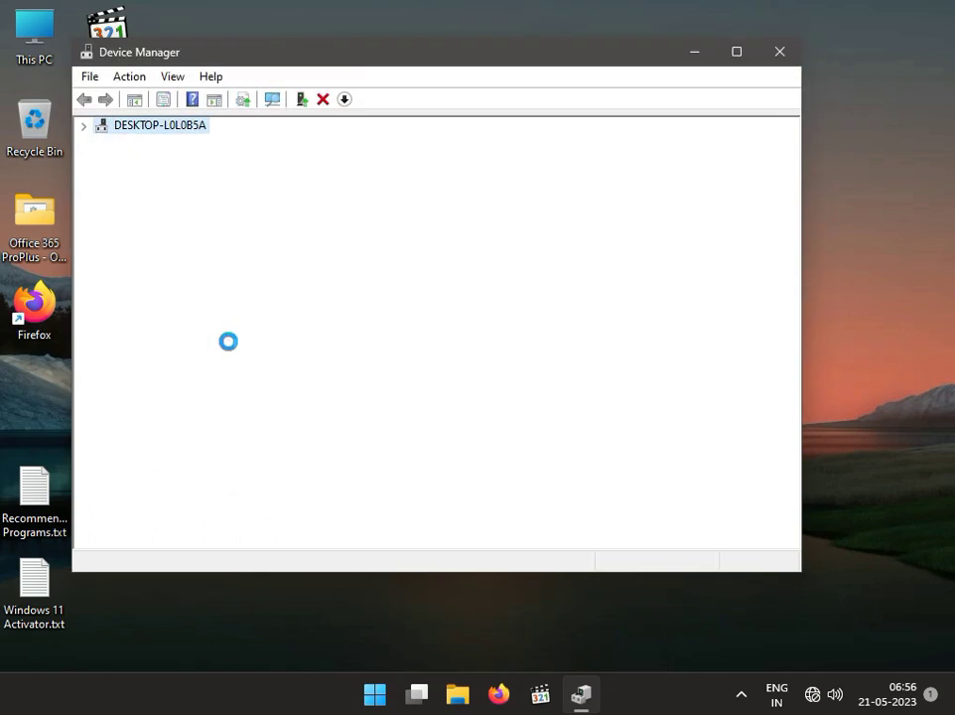
pyautogui.rightClick(228, 346)
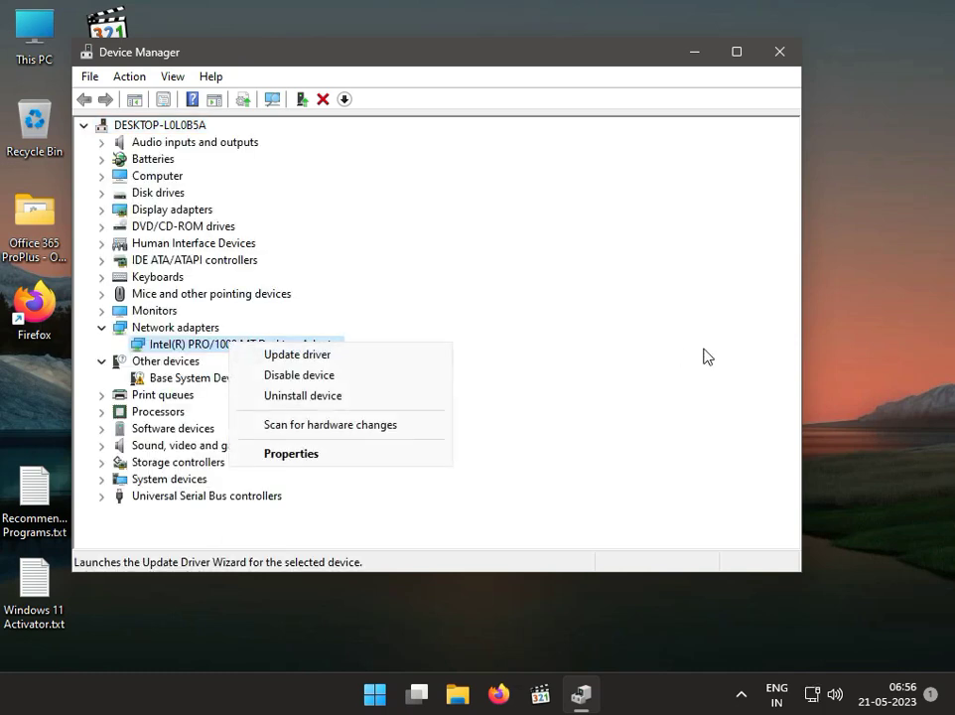
pyautogui.click(297, 355)
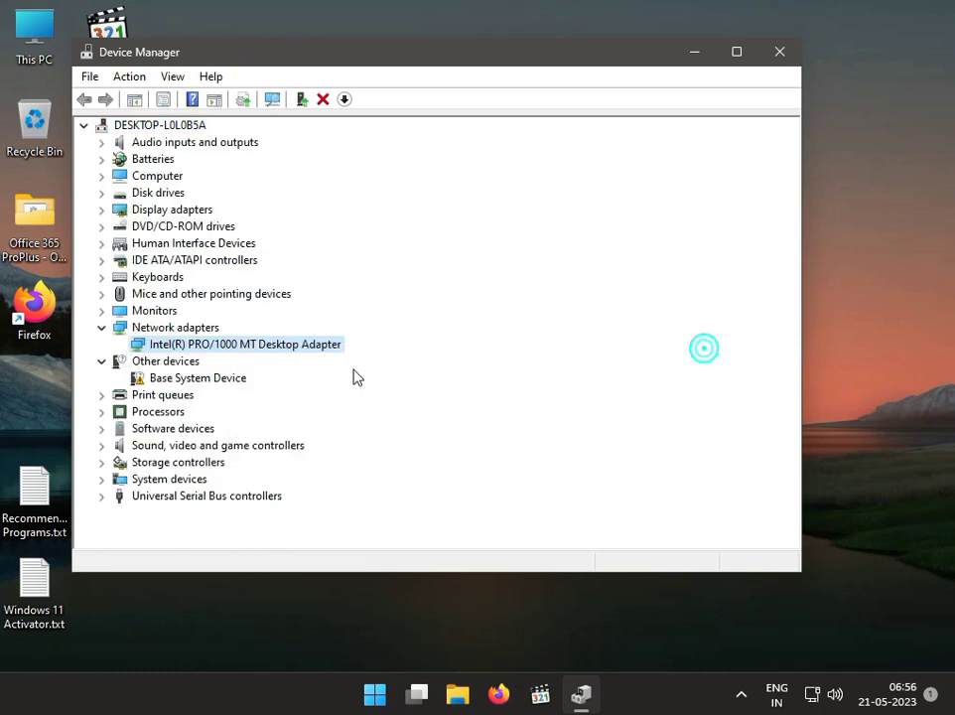
pyautogui.rightClick(216, 354)
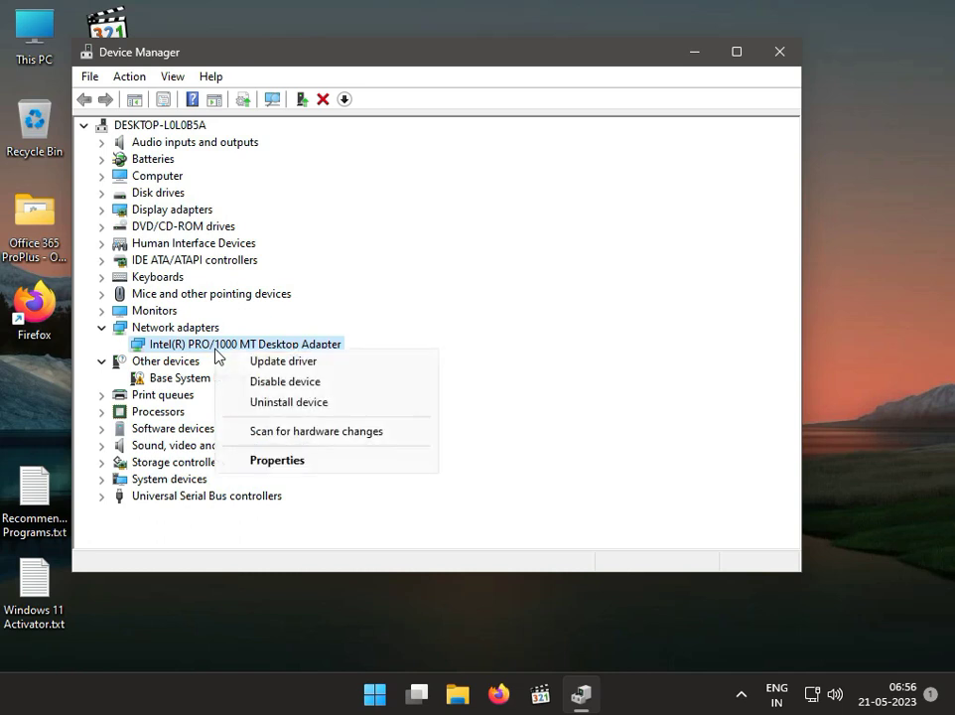
pyautogui.click(249, 360)
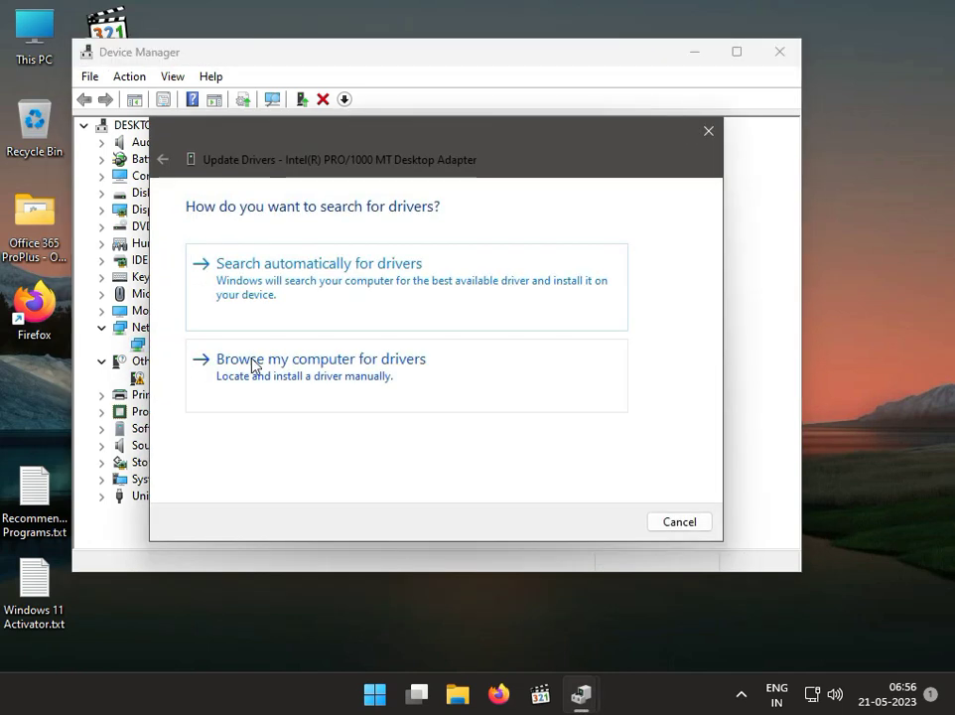
# - Search automatically for an Intel adapter driver, find the best is installed, and close Device Manager
pyautogui.click(288, 295)
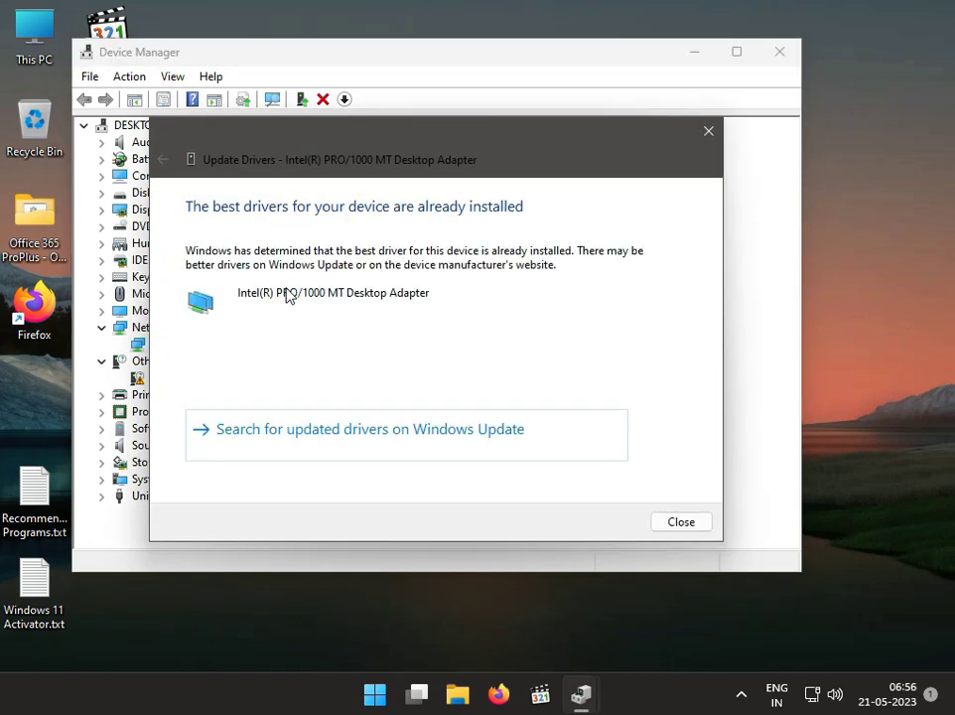
pyautogui.click(697, 524)
pyautogui.click(777, 53)
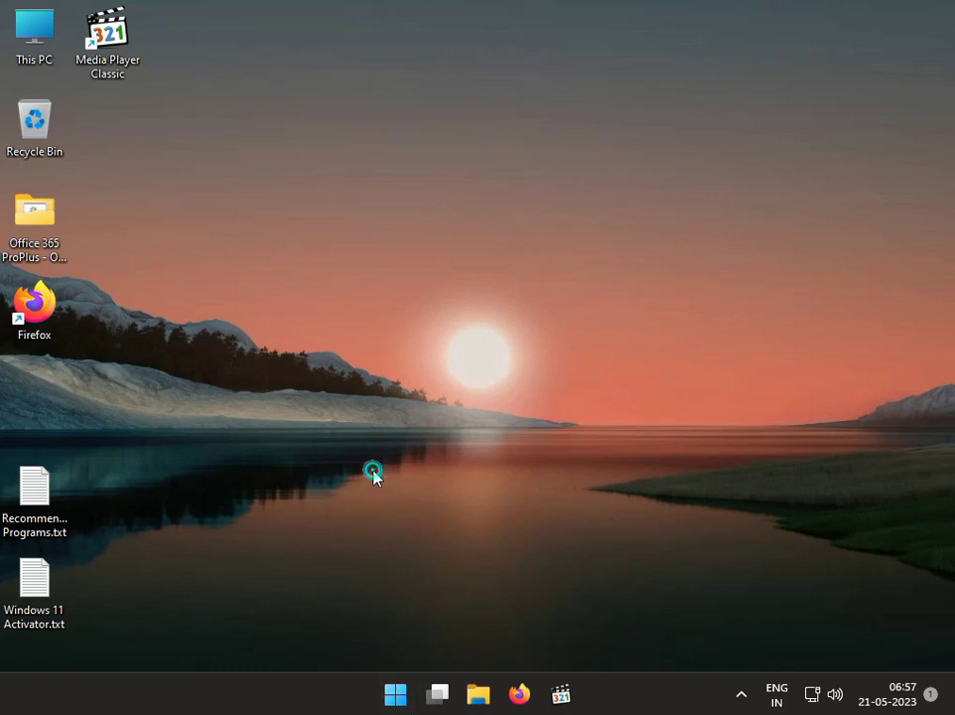
# - Run msconfig from the Run dialog to launch System Configuration
pyautogui.press('super+r')
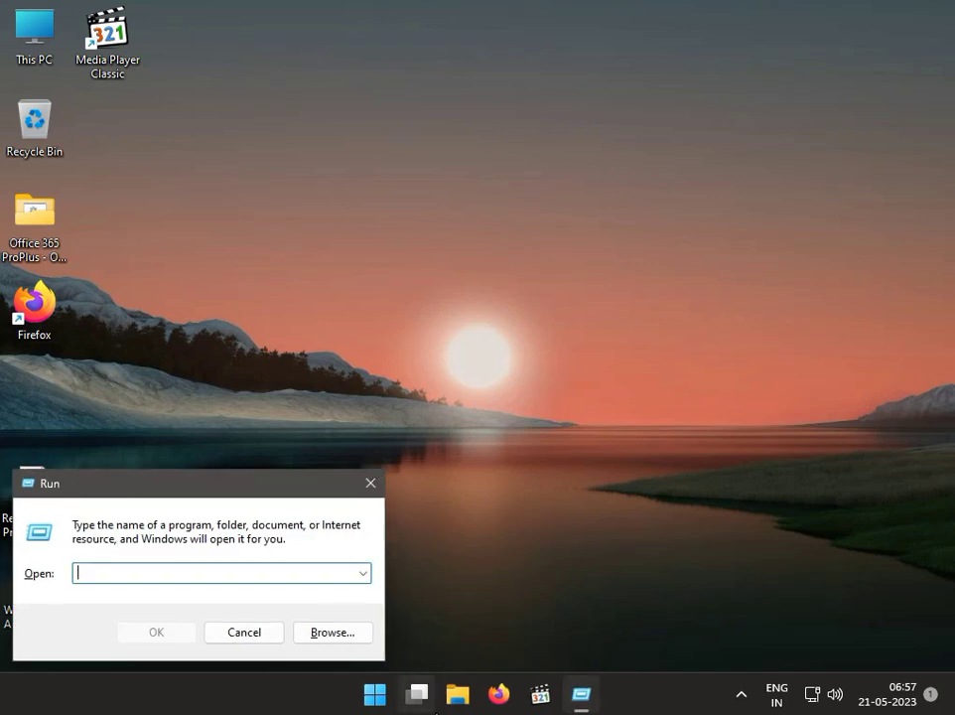
pyautogui.moveTo(438, 694)
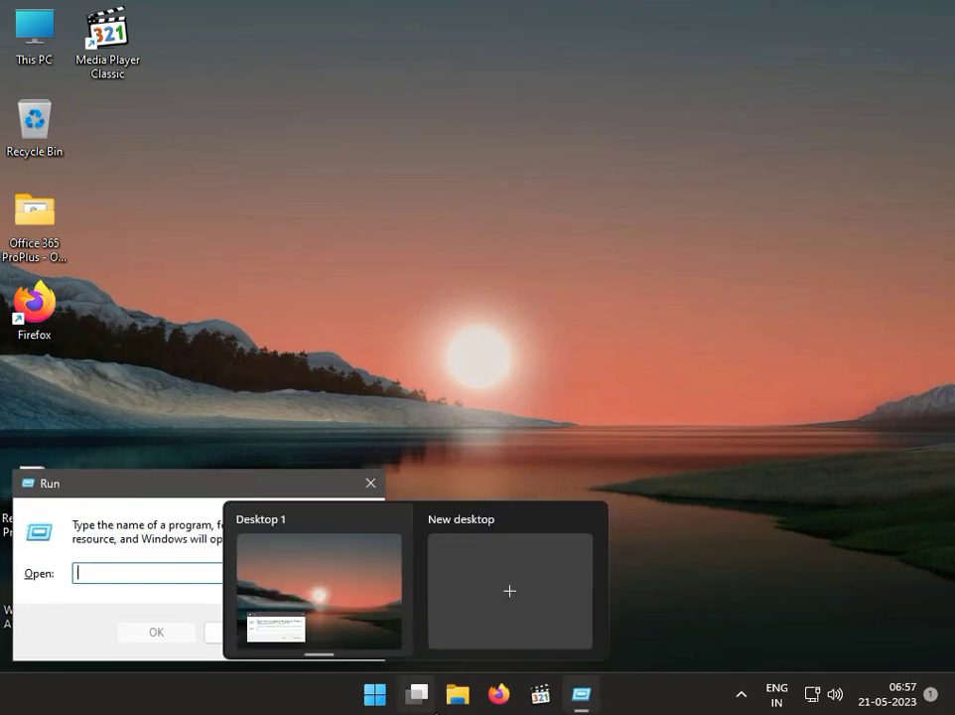
pyautogui.click(154, 573)
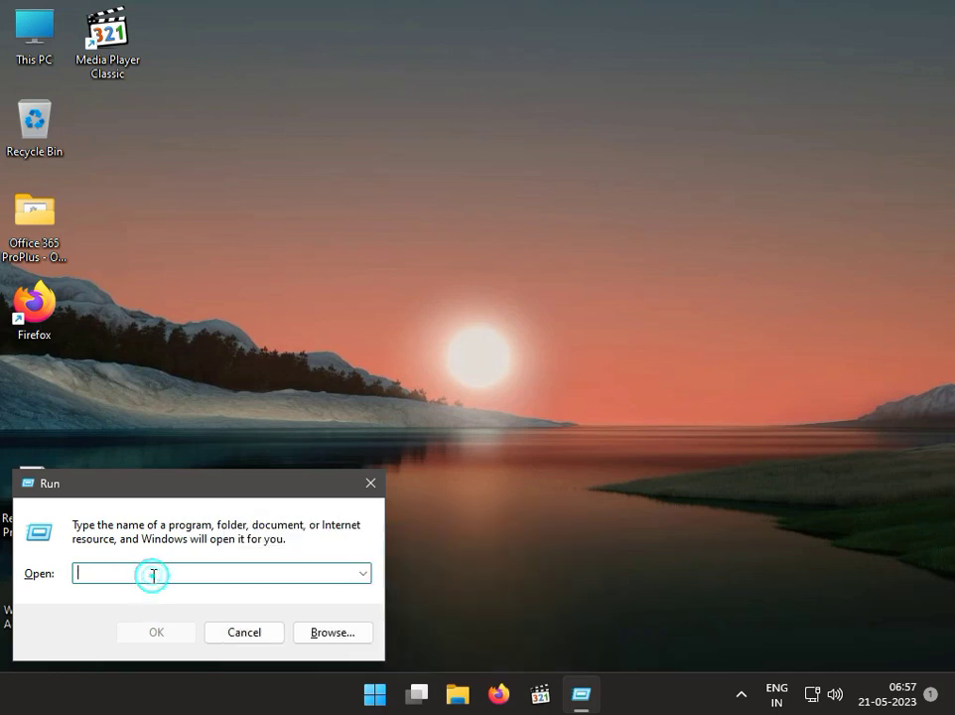
pyautogui.write('mscon')
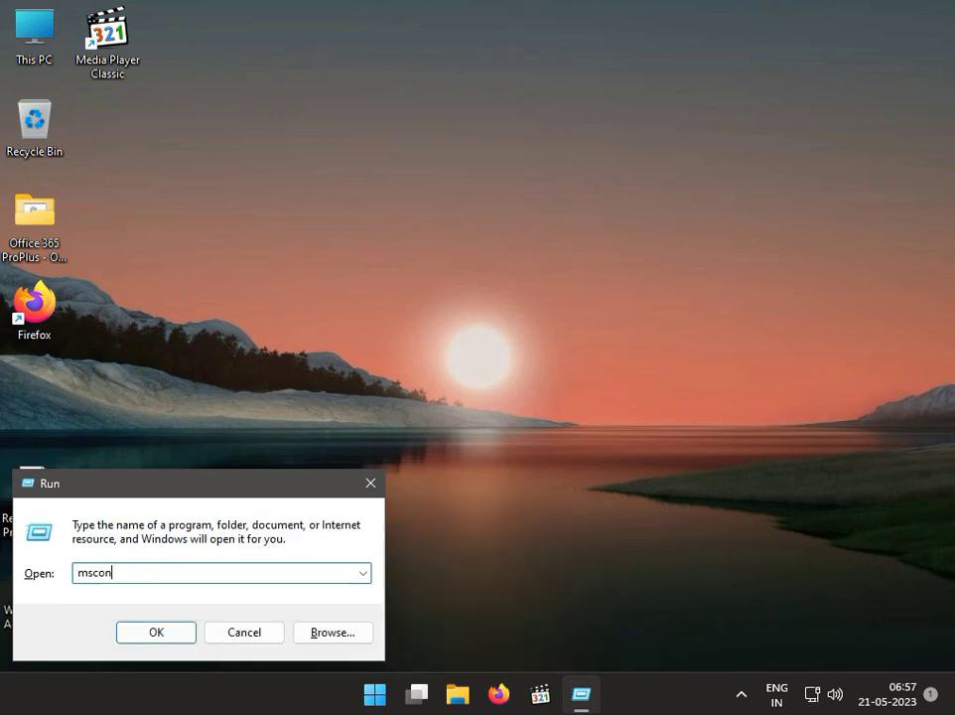
pyautogui.write('fi')
pyautogui.write('g')
pyautogui.press('Return')
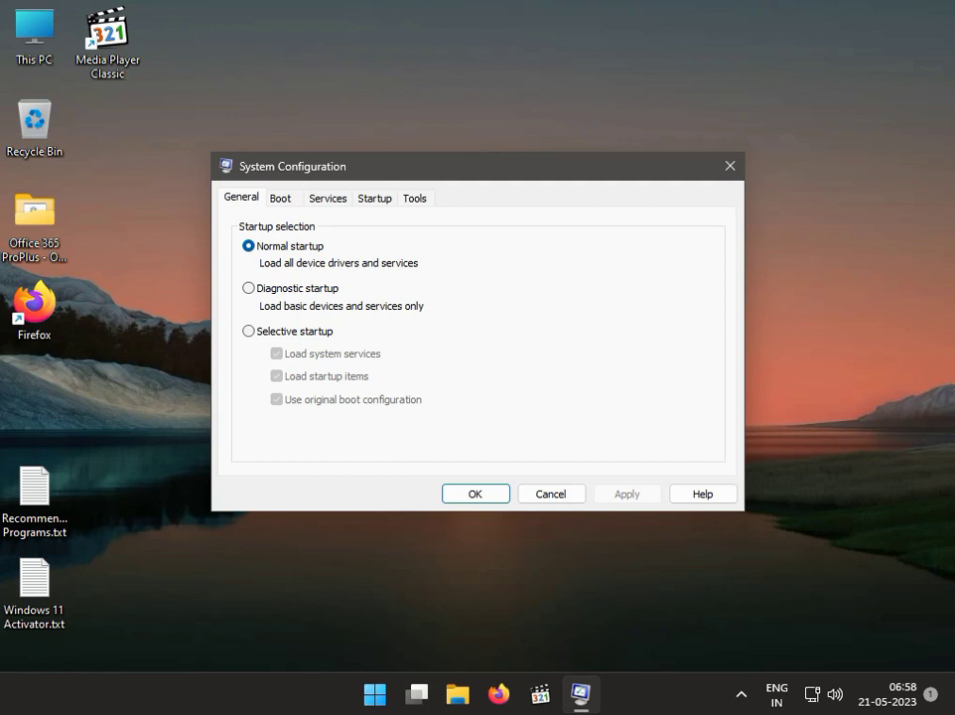
# - Show System Configuration's Services tab and enter 'Atheros' in a new Run dialog
pyautogui.click(331, 198)
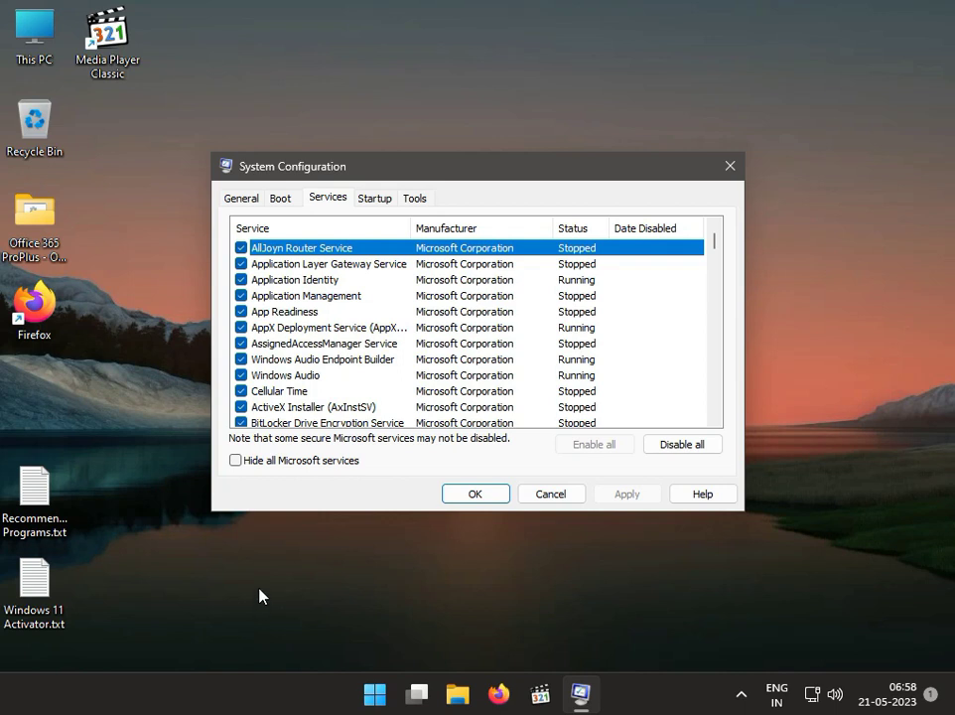
pyautogui.press('super+r')
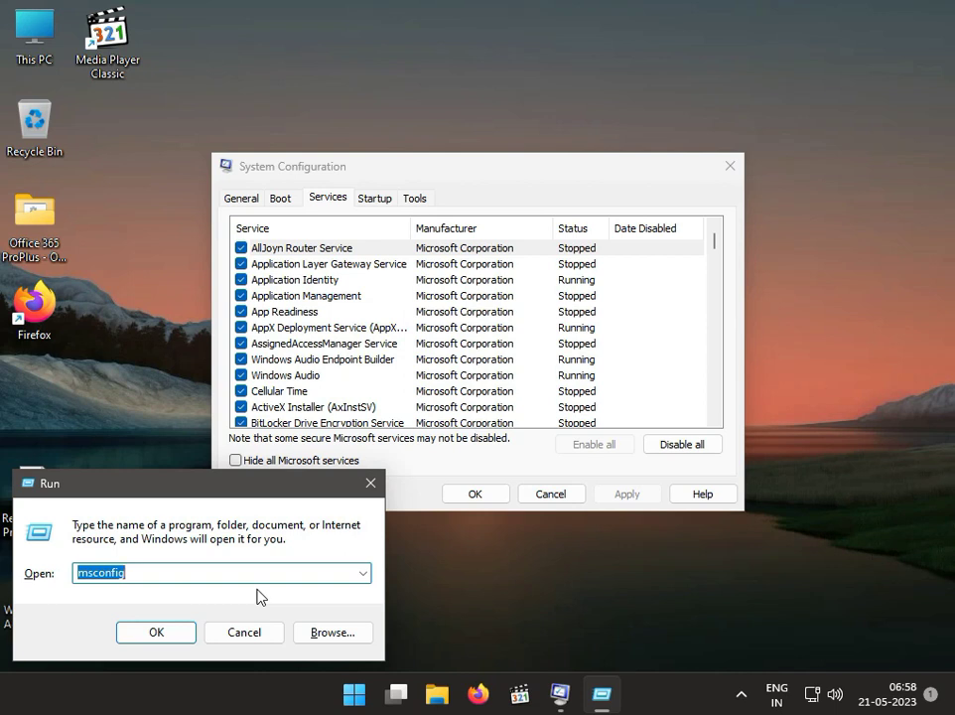
pyautogui.write('Ath')
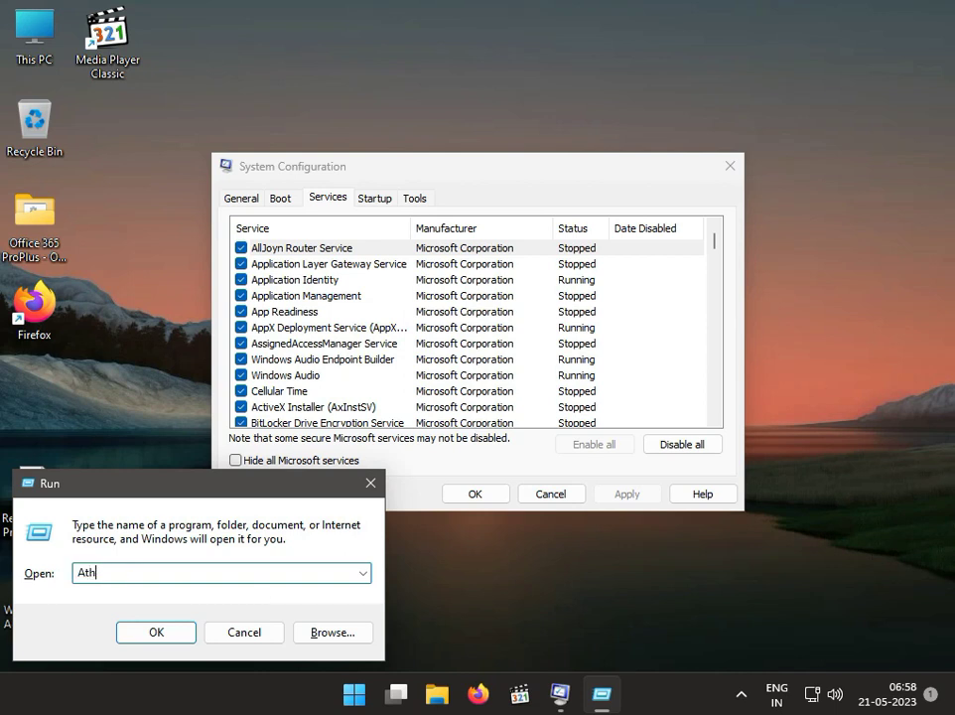
pyautogui.write('e')
pyautogui.write('ro')
pyautogui.write('s')
pyautogui.moveTo(118, 573); pyautogui.dragTo(71, 576)
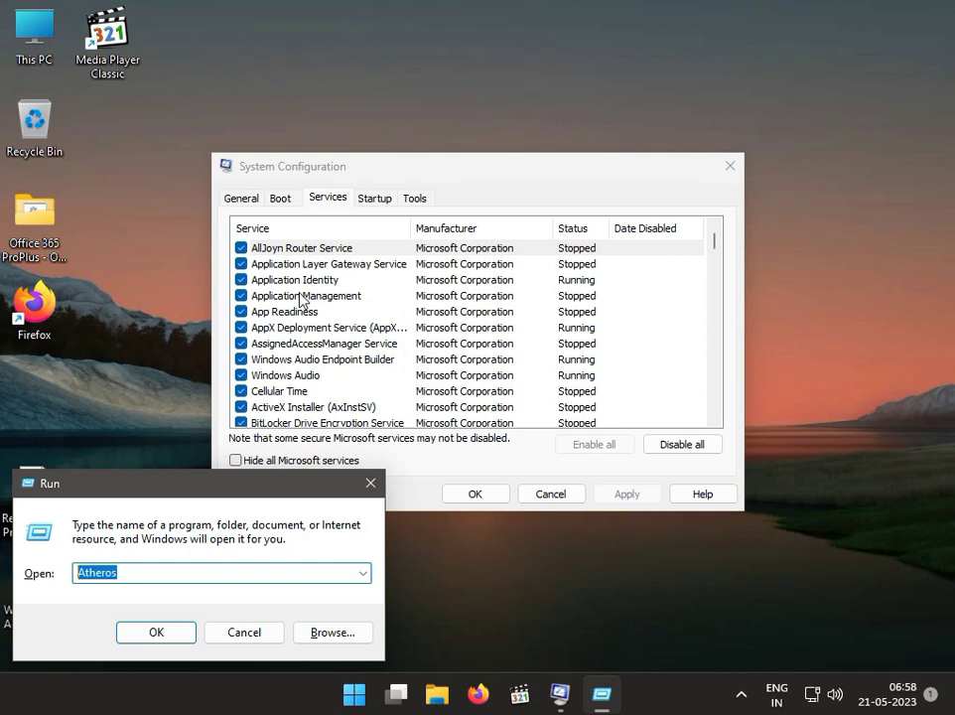
# - Scroll through the full list of services in System Configuration
pyautogui.click(296, 282)
pyautogui.scroll(-1, 302, 296)
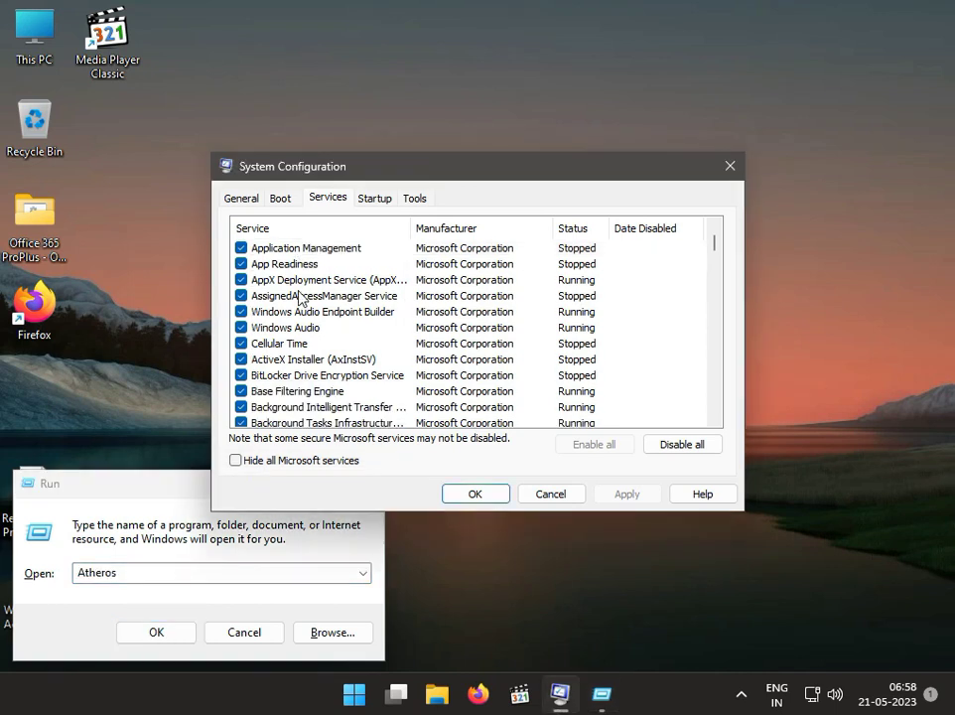
pyautogui.scroll(1, 303, 296)
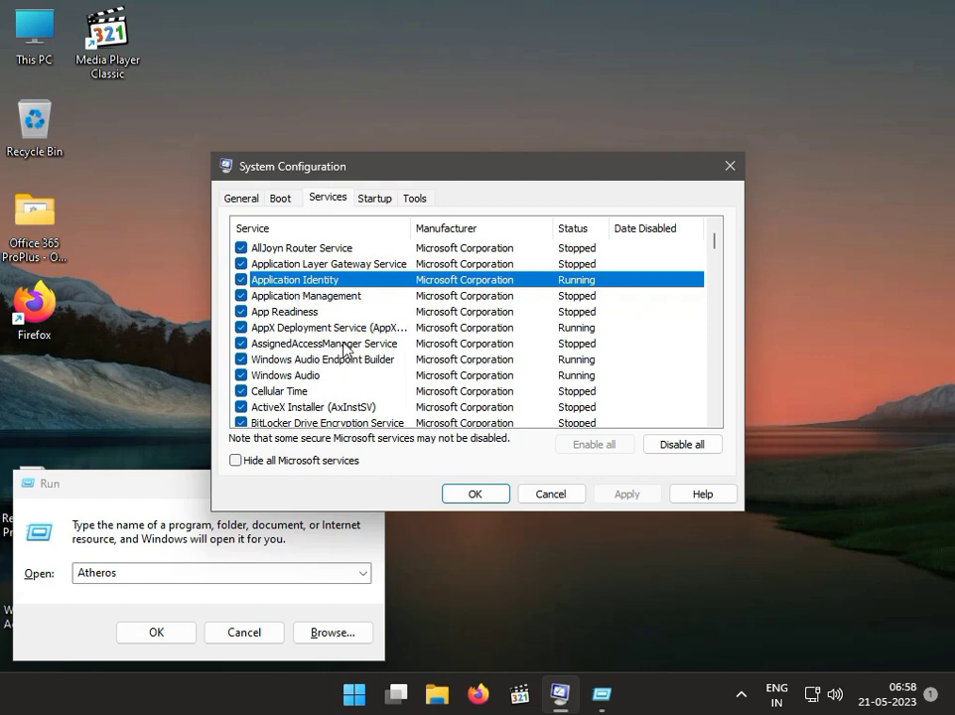
pyautogui.scroll(-1, 295, 314)
pyautogui.scroll(-3, 295, 316)
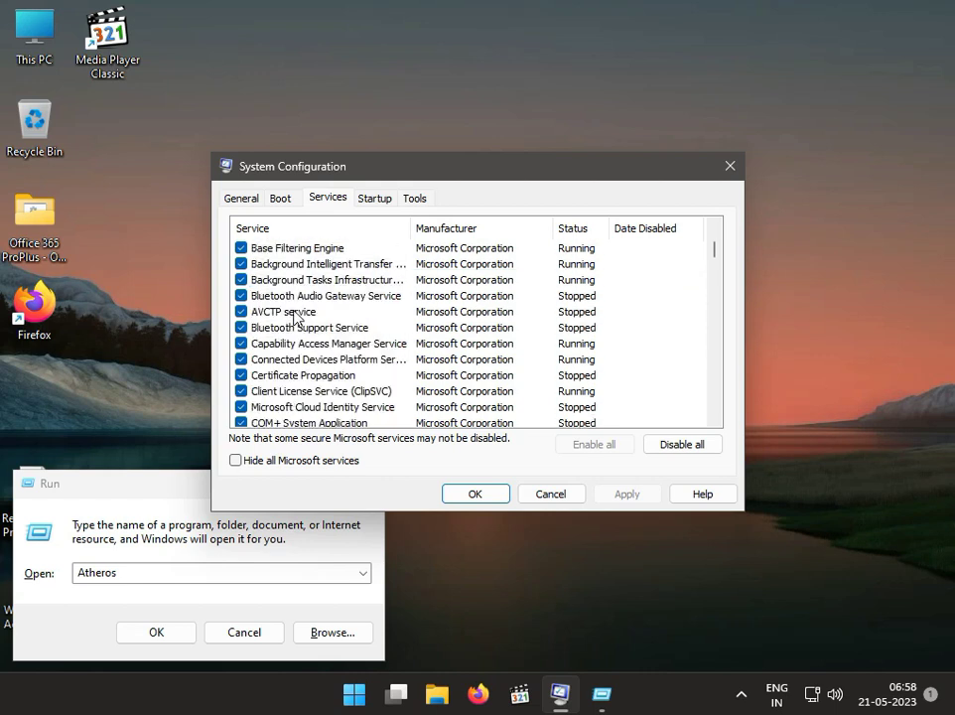
pyautogui.scroll(-1, 295, 315)
pyautogui.scroll(-3, 295, 316)
pyautogui.scroll(-3, 295, 316)
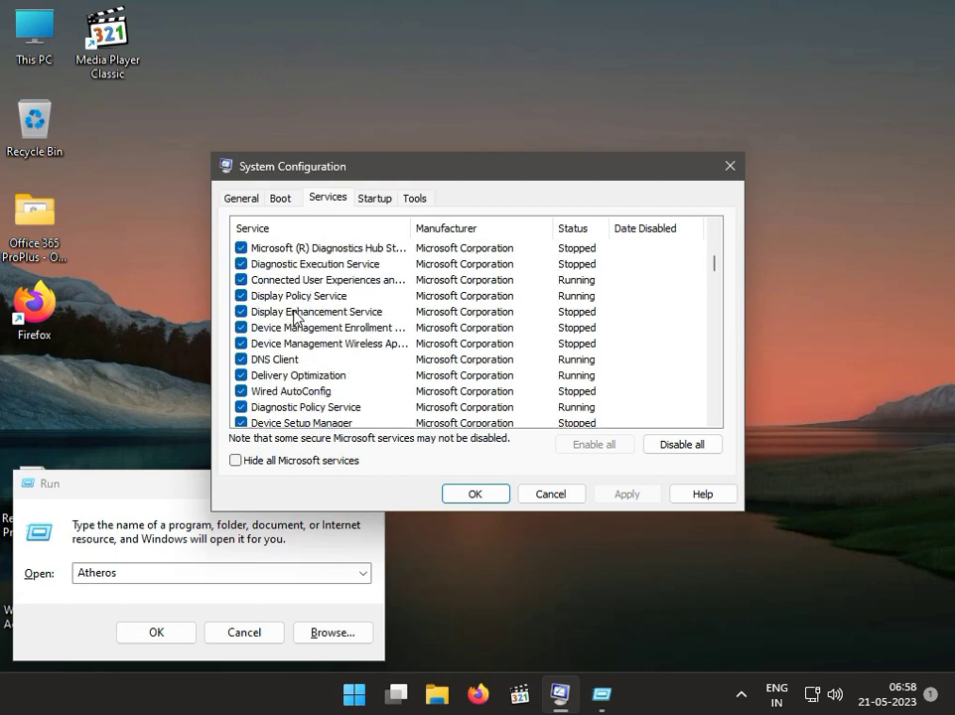
pyautogui.scroll(-3, 295, 316)
pyautogui.scroll(-3, 295, 316)
pyautogui.scroll(-6, 295, 316)
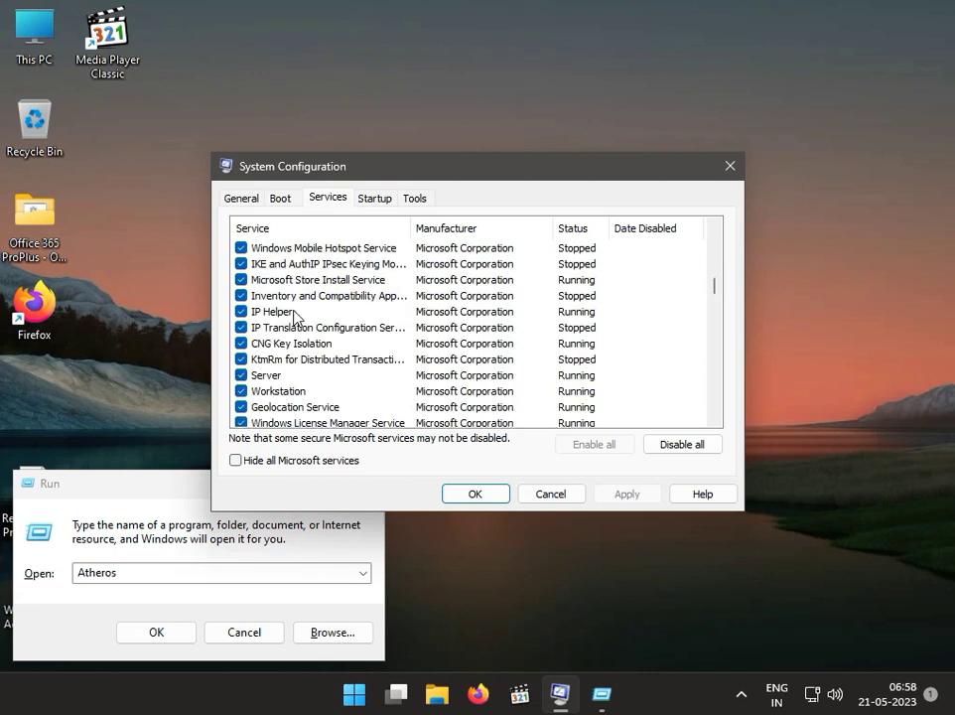
pyautogui.scroll(3, 295, 316)
pyautogui.scroll(2, 294, 316)
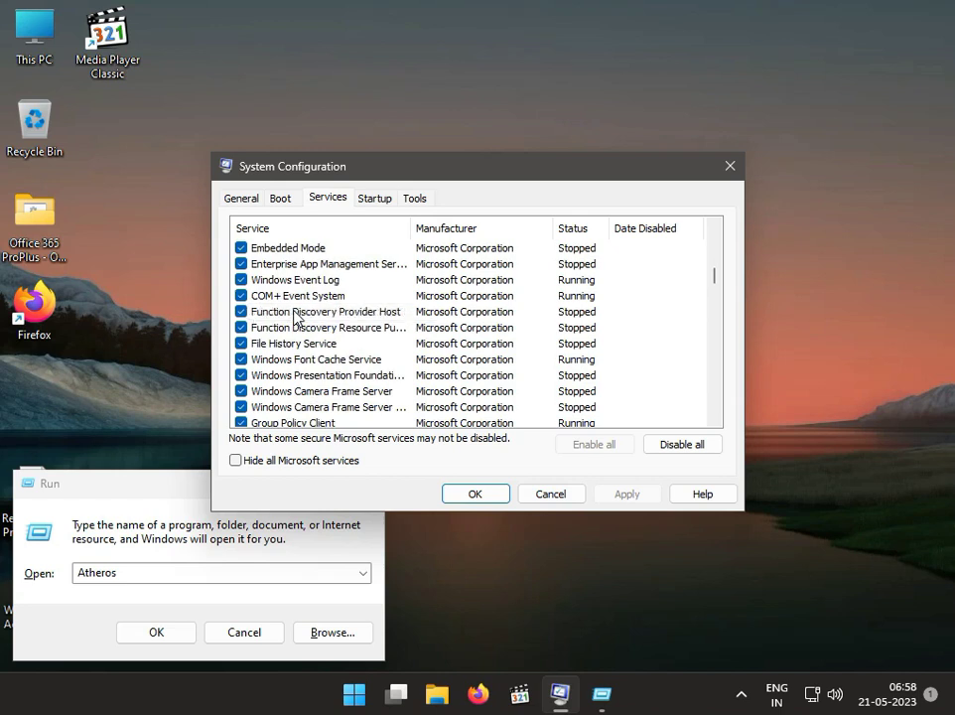
pyautogui.scroll(-5, 295, 316)
pyautogui.scroll(-3, 295, 316)
pyautogui.scroll(-4, 295, 316)
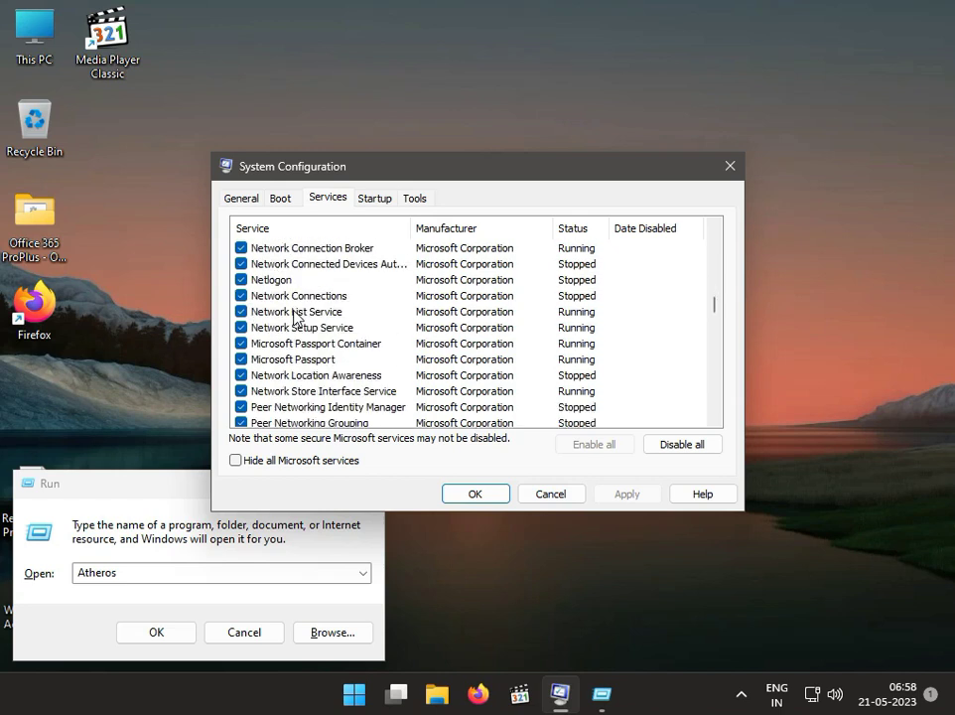
pyautogui.scroll(-4, 295, 316)
pyautogui.scroll(-4, 295, 315)
pyautogui.scroll(-4, 295, 316)
pyautogui.scroll(-3, 295, 316)
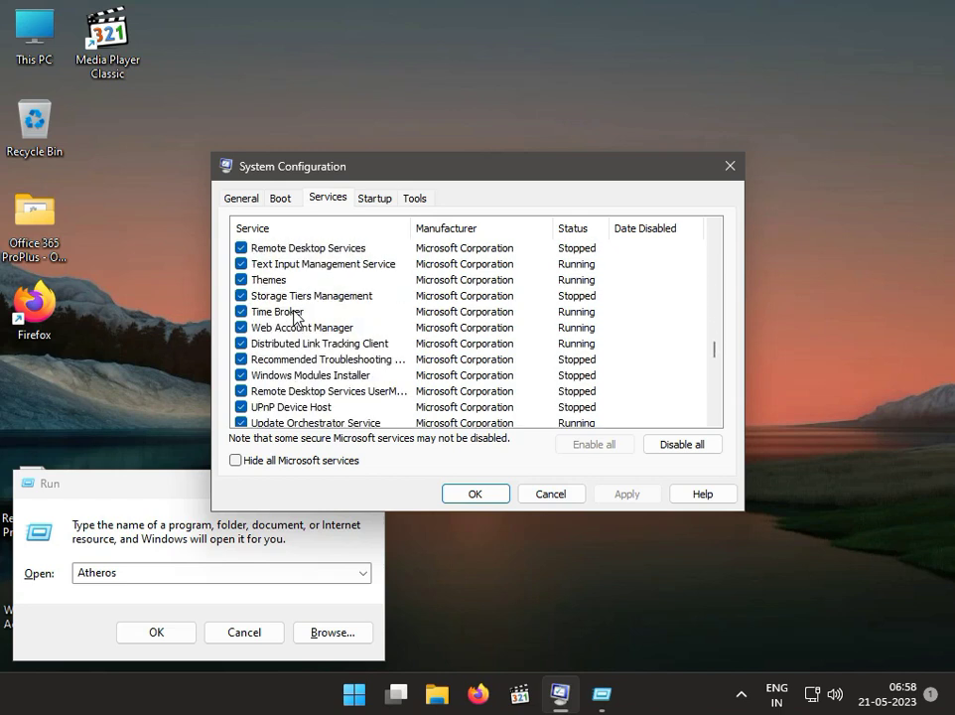
pyautogui.scroll(-1, 295, 316)
pyautogui.scroll(-4, 295, 315)
pyautogui.scroll(-4, 295, 316)
pyautogui.scroll(-5, 295, 316)
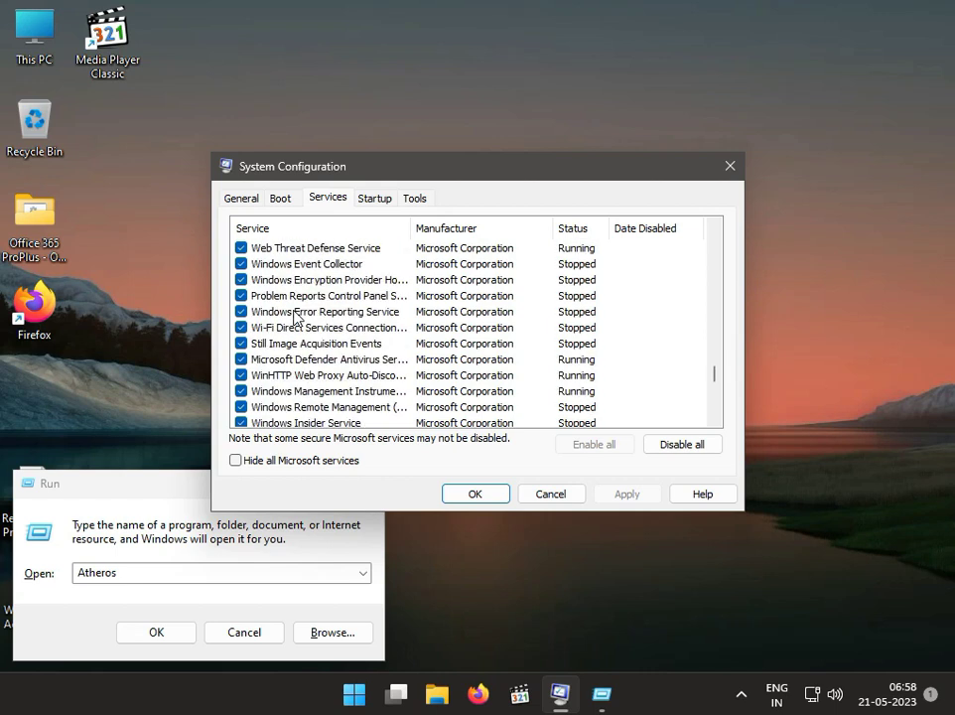
pyautogui.scroll(-2, 295, 316)
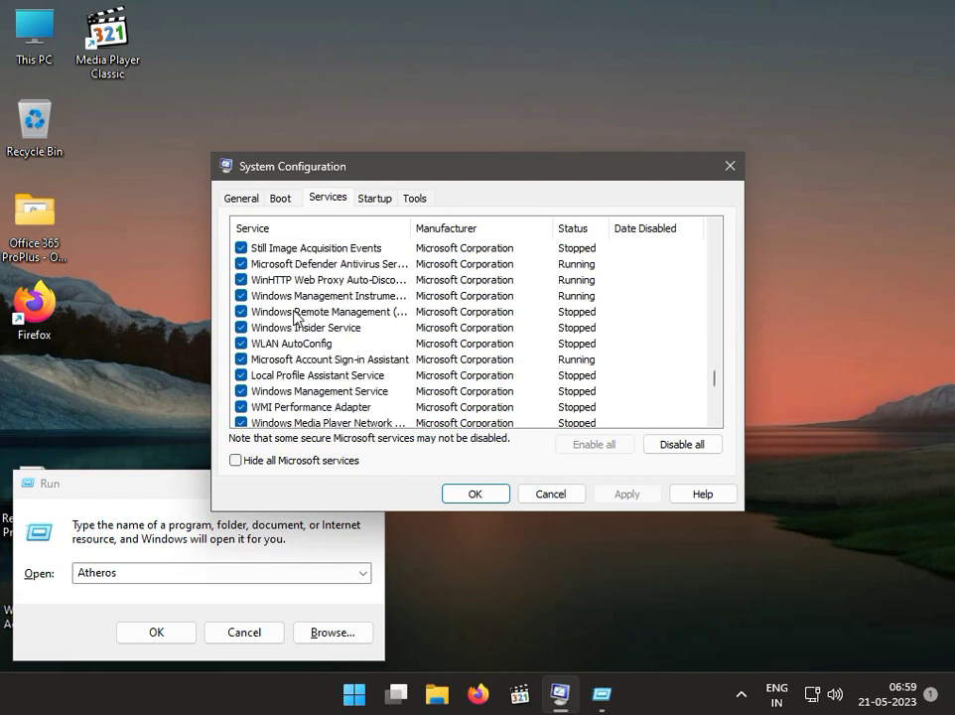
pyautogui.scroll(-2, 295, 316)
pyautogui.scroll(-2, 295, 316)
pyautogui.scroll(-3, 295, 316)
pyautogui.scroll(-4, 295, 316)
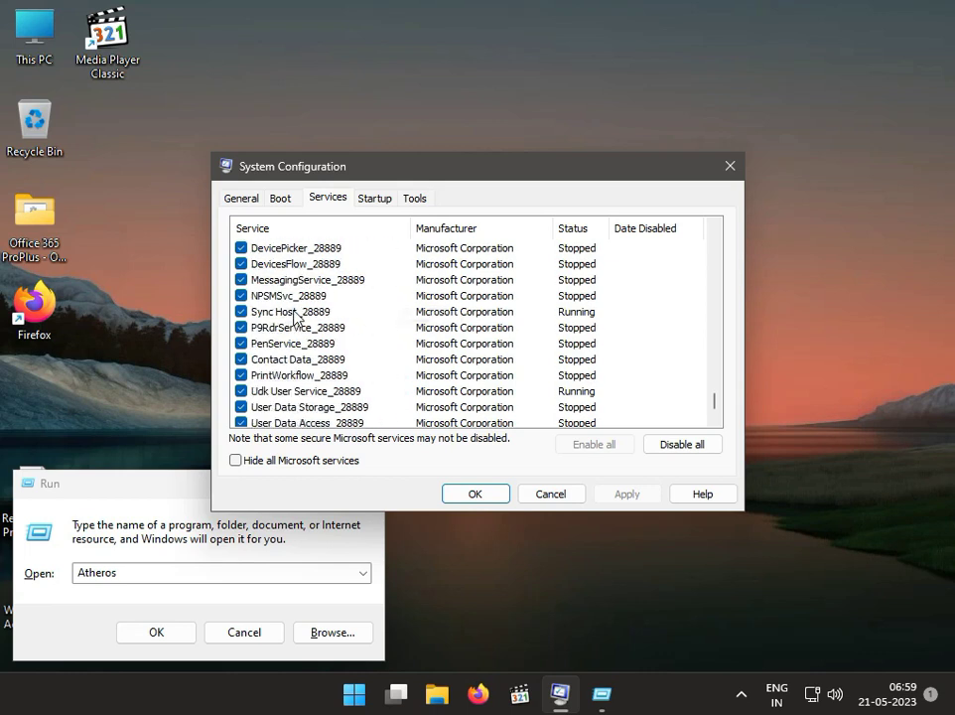
pyautogui.scroll(-1, 295, 316)
pyautogui.scroll(5, 295, 316)
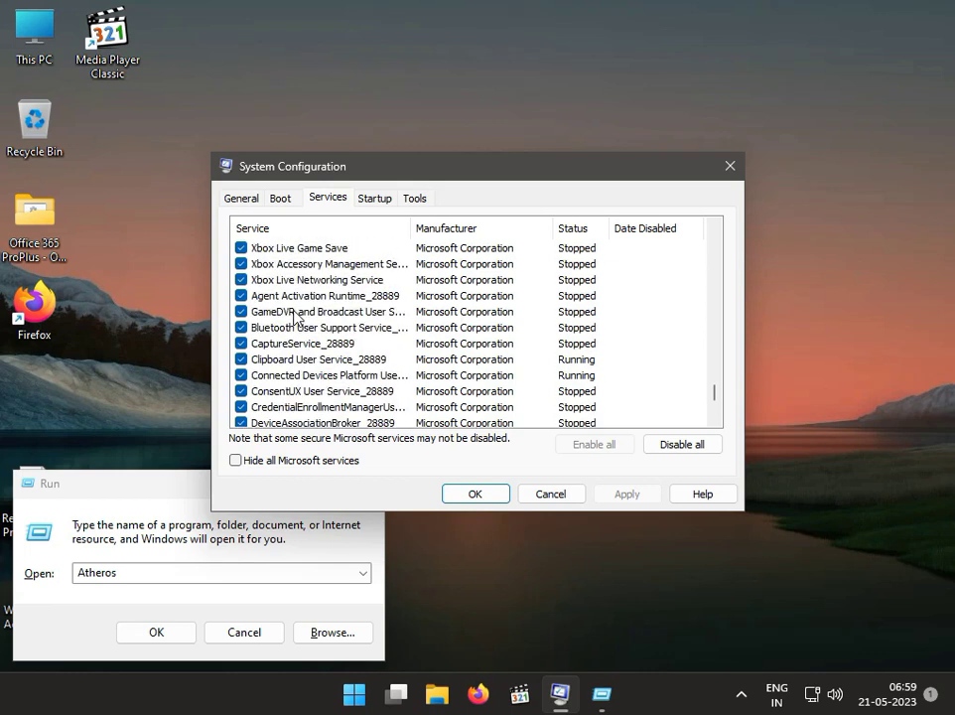
pyautogui.scroll(4, 293, 314)
pyautogui.scroll(4, 308, 313)
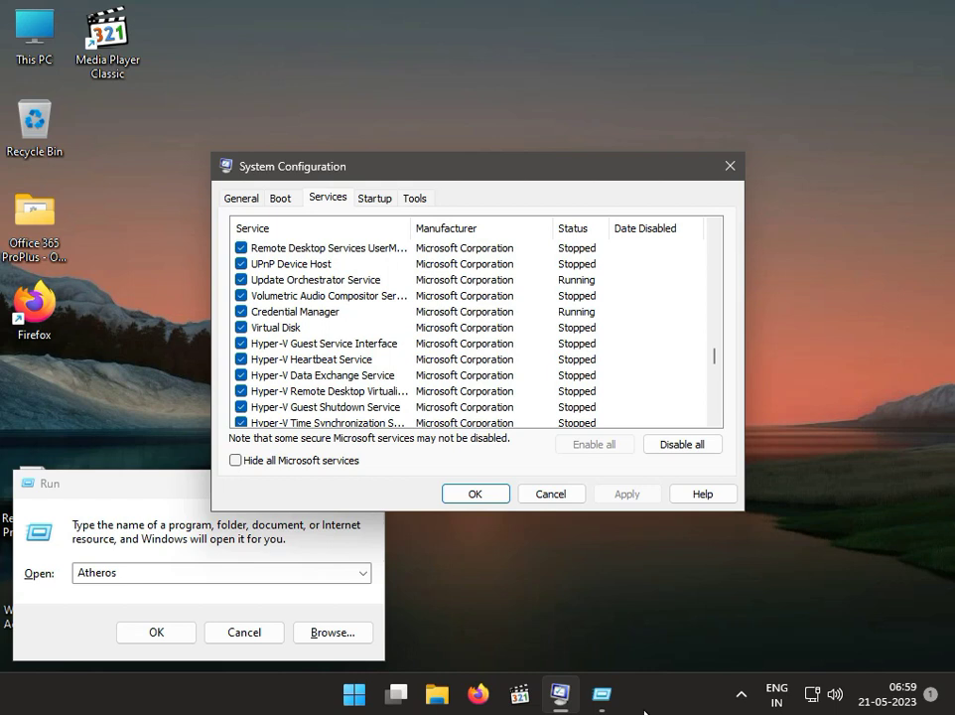
# - Uncheck and recheck the Virtual Disk service, then confirm with OK
pyautogui.click(241, 328)
pyautogui.click(646, 496)
pyautogui.click(475, 495)
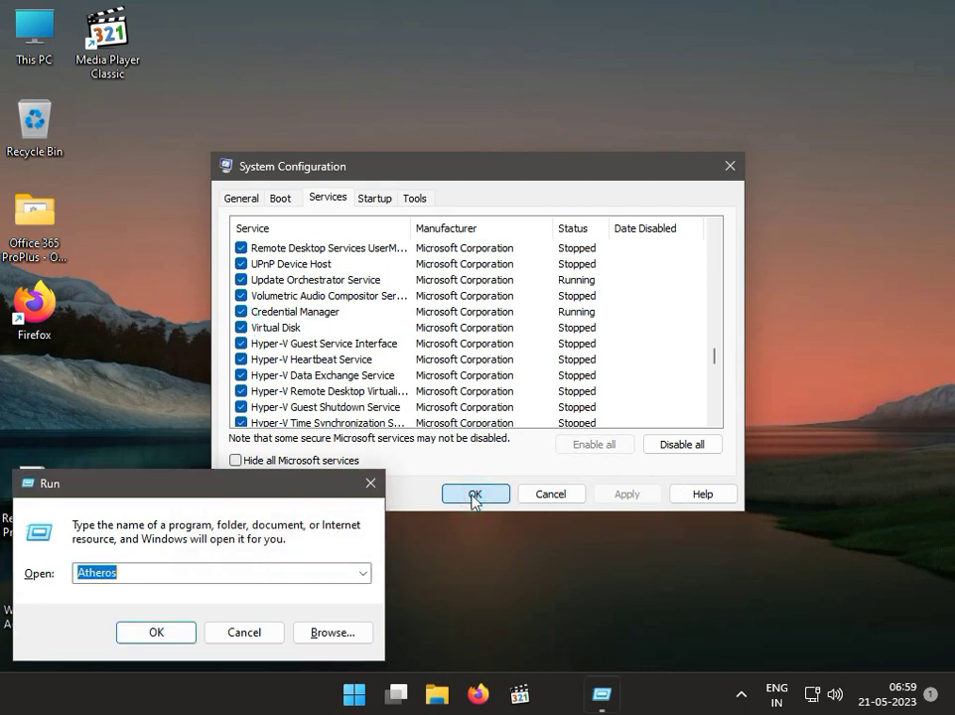
# - Close the Run dialog and exit the restart prompt without restarting
pyautogui.click(370, 483)
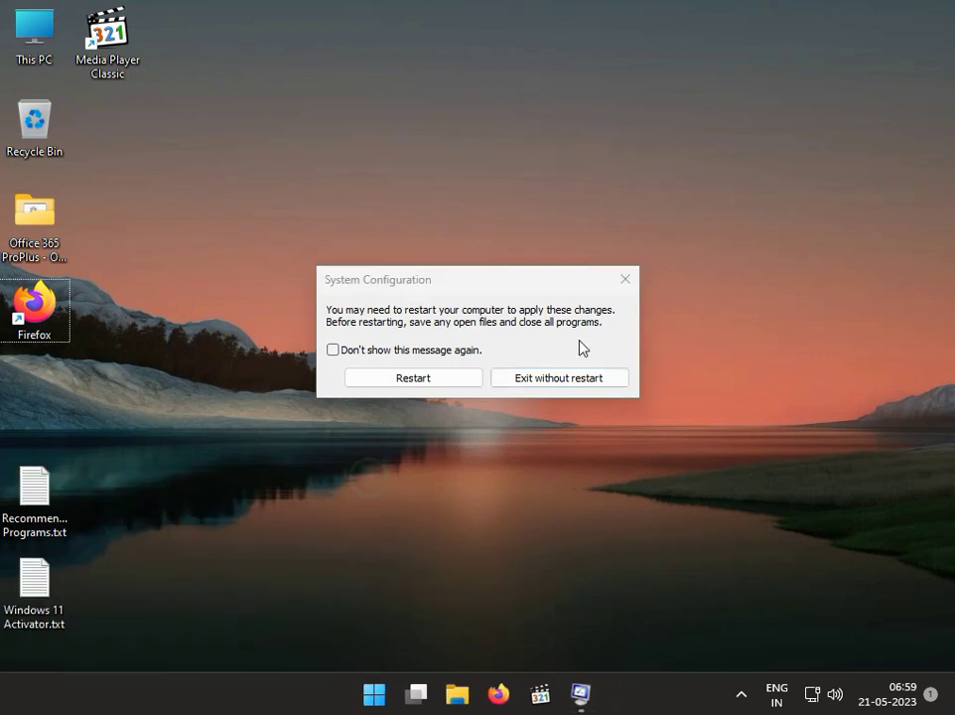
pyautogui.click(628, 282)
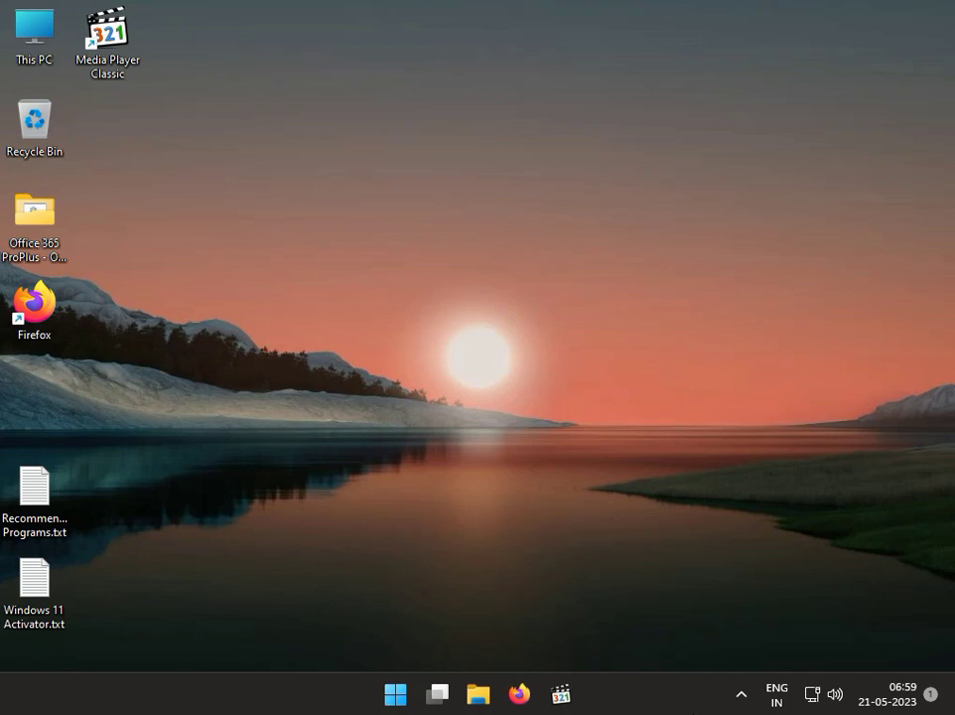
pyautogui.click(395, 695)
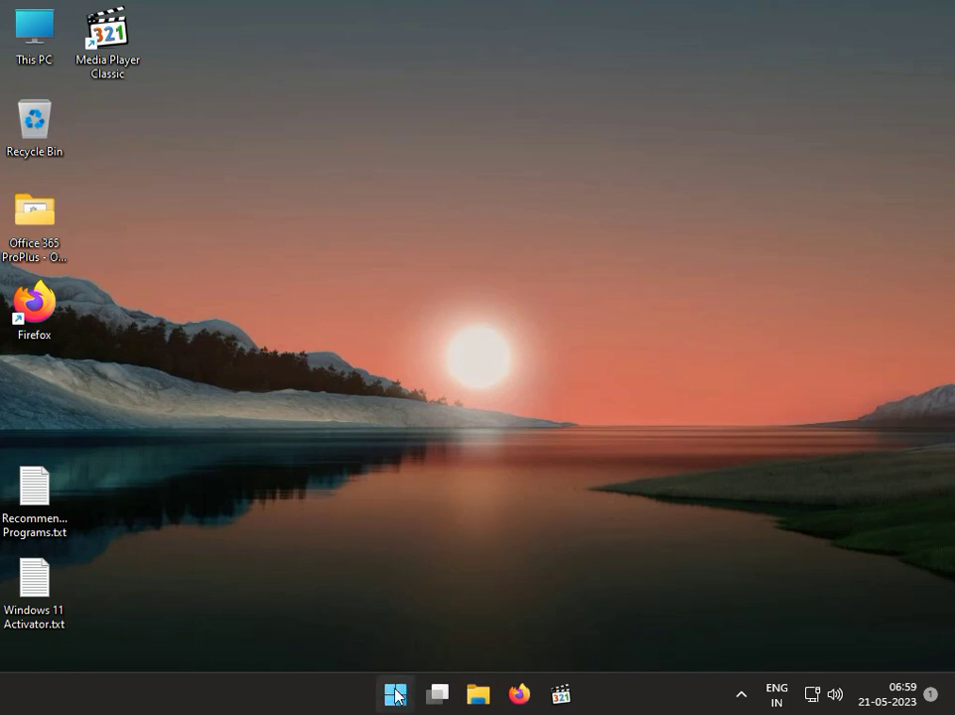
# - Search the Start menu for 'cont' and open Control Panel
pyautogui.click(395, 695)
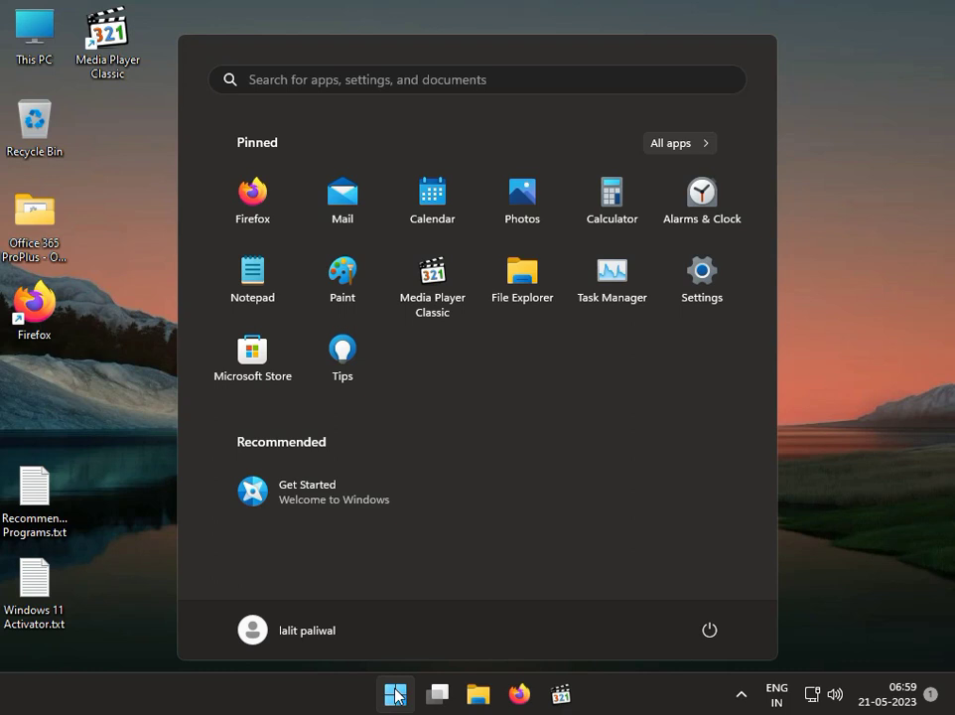
pyautogui.write('cont')
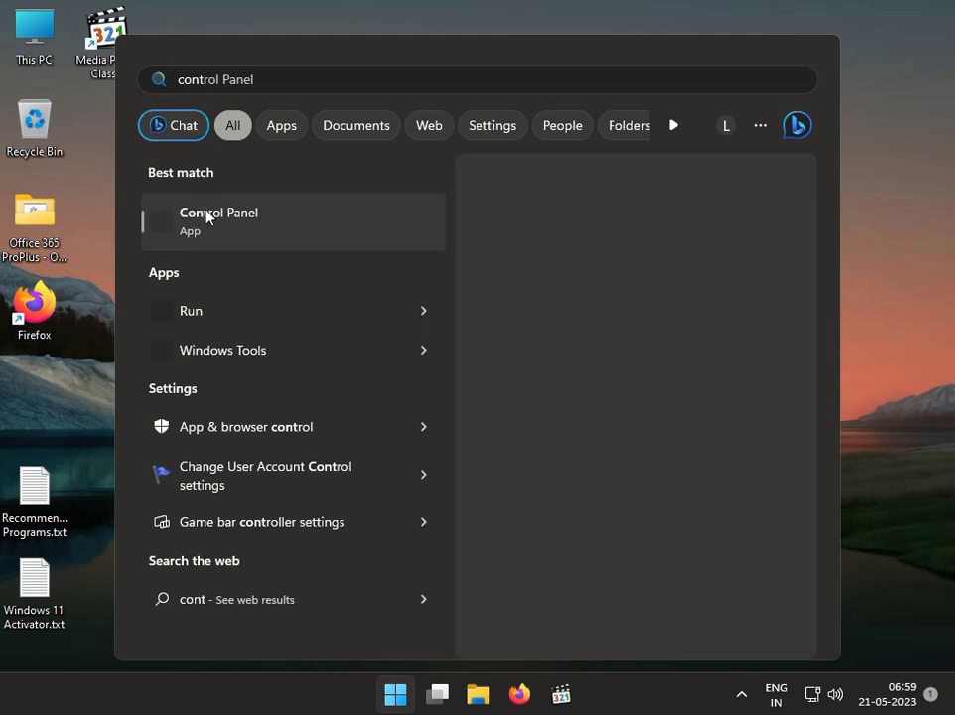
pyautogui.click(205, 214)
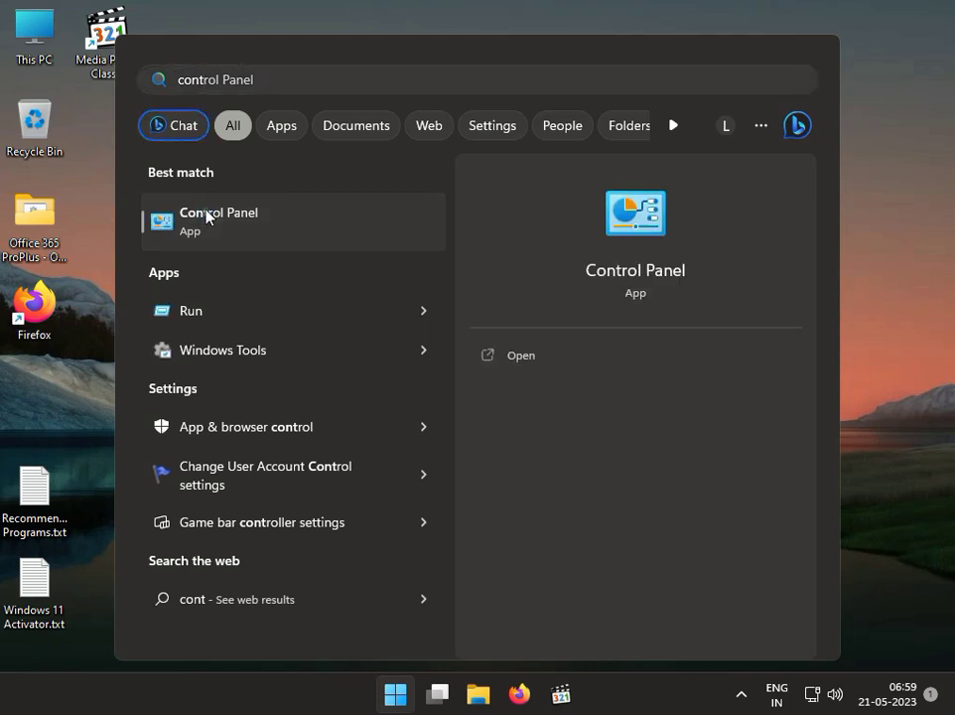
pyautogui.click(206, 214)
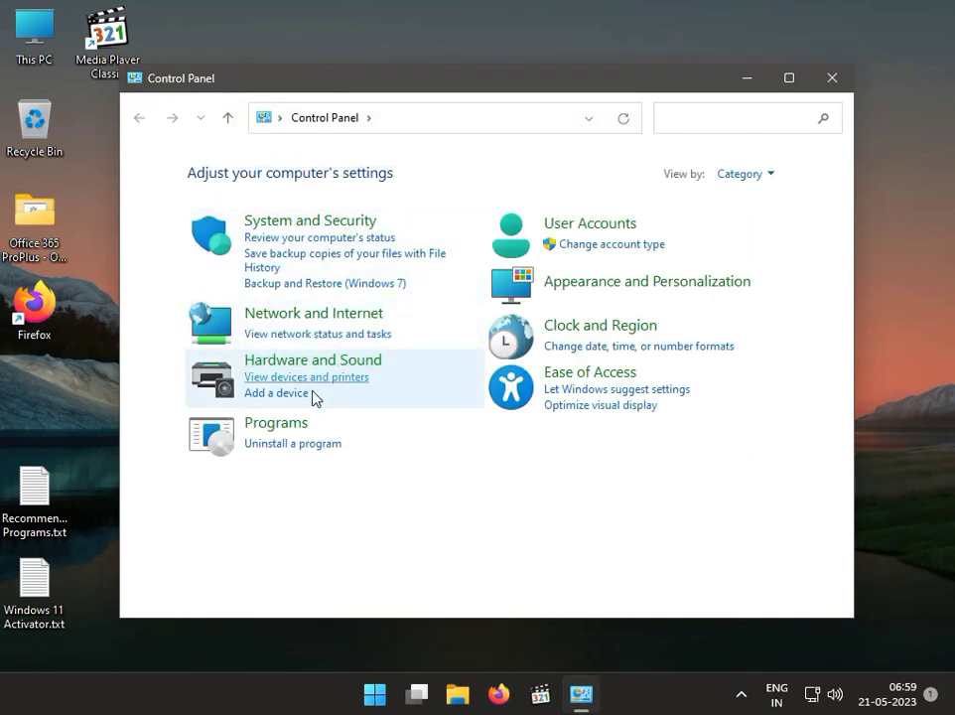
# - Go to Uninstall a program, then view the four installed Windows updates
pyautogui.click(318, 444)
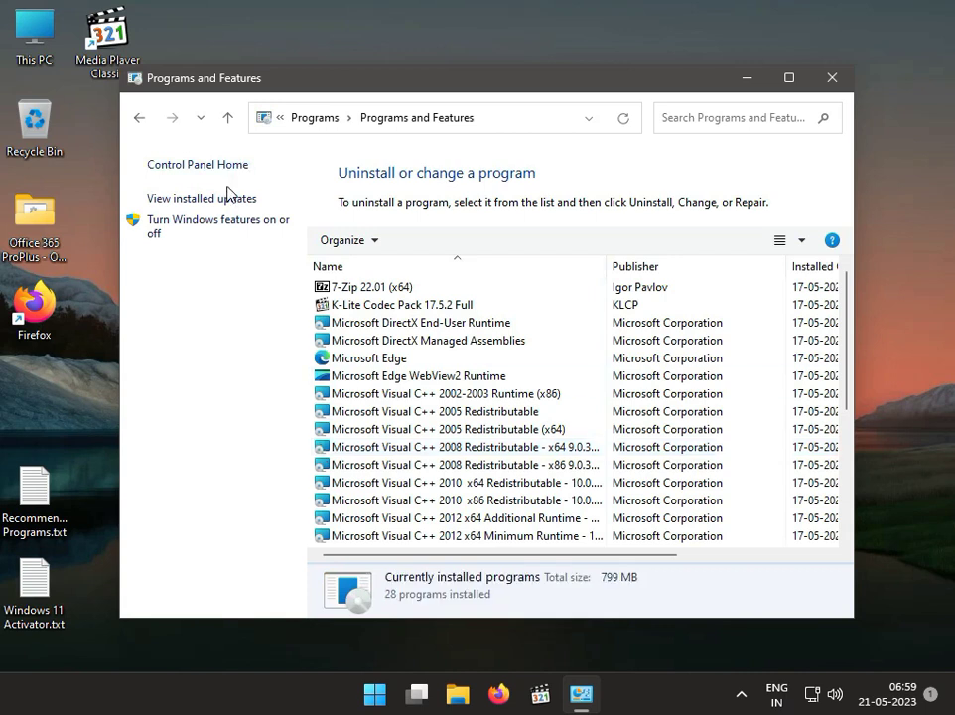
pyautogui.click(229, 198)
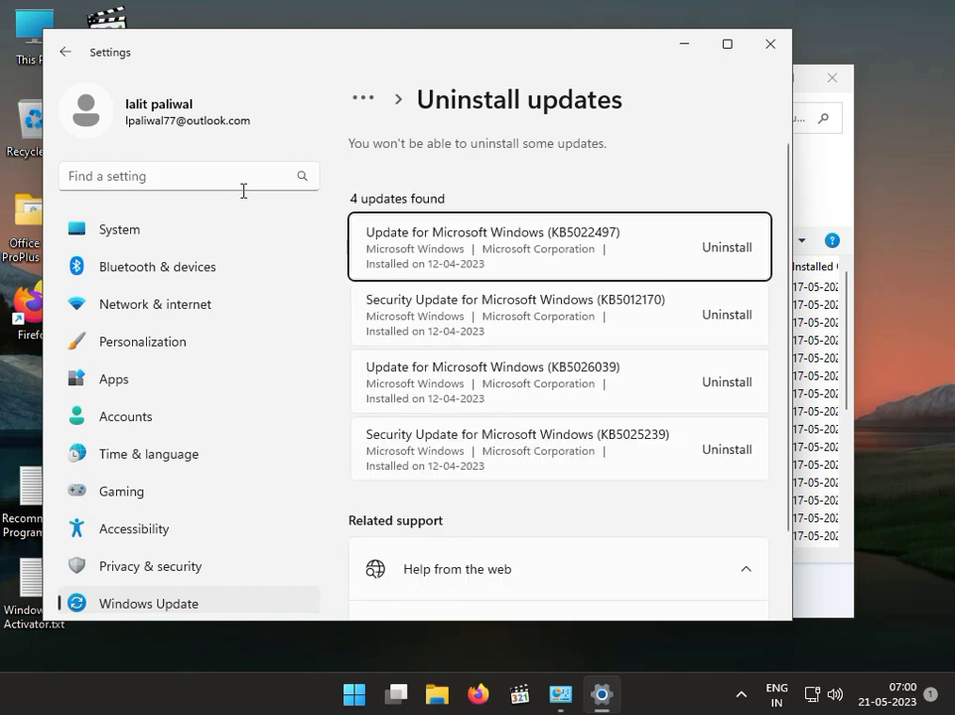
# - Choose update KB5022497 and confirm its uninstall in the flyout
pyautogui.click(679, 248)
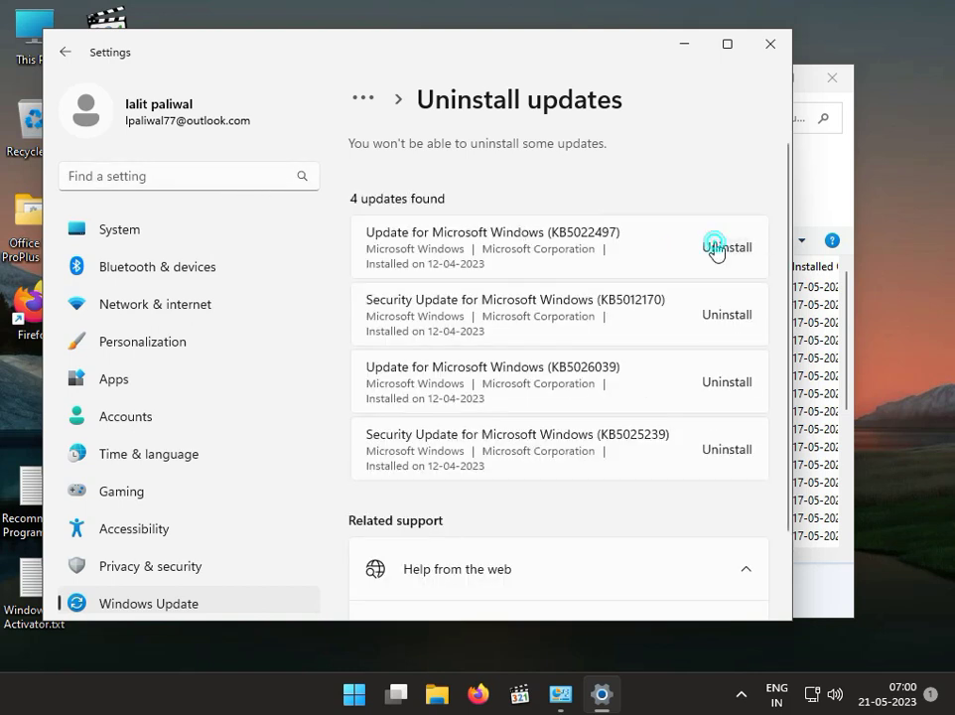
pyautogui.click(716, 247)
pyautogui.click(704, 336)
# - Close Settings and Programs and Features, then reopen Settings at Apps > Installed apps
pyautogui.click(751, 57)
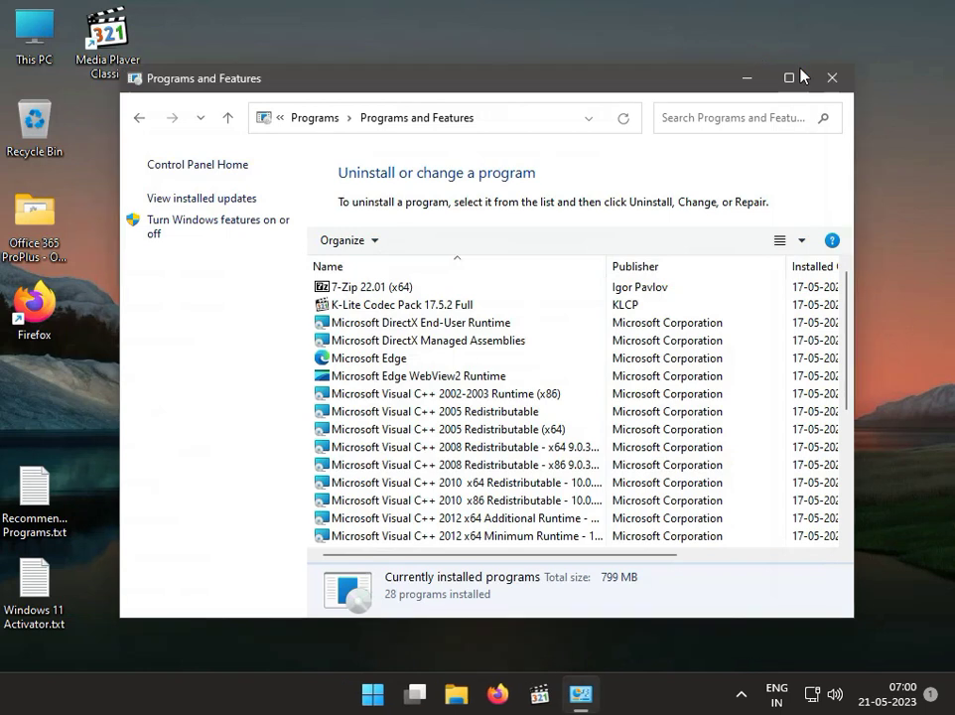
pyautogui.click(831, 78)
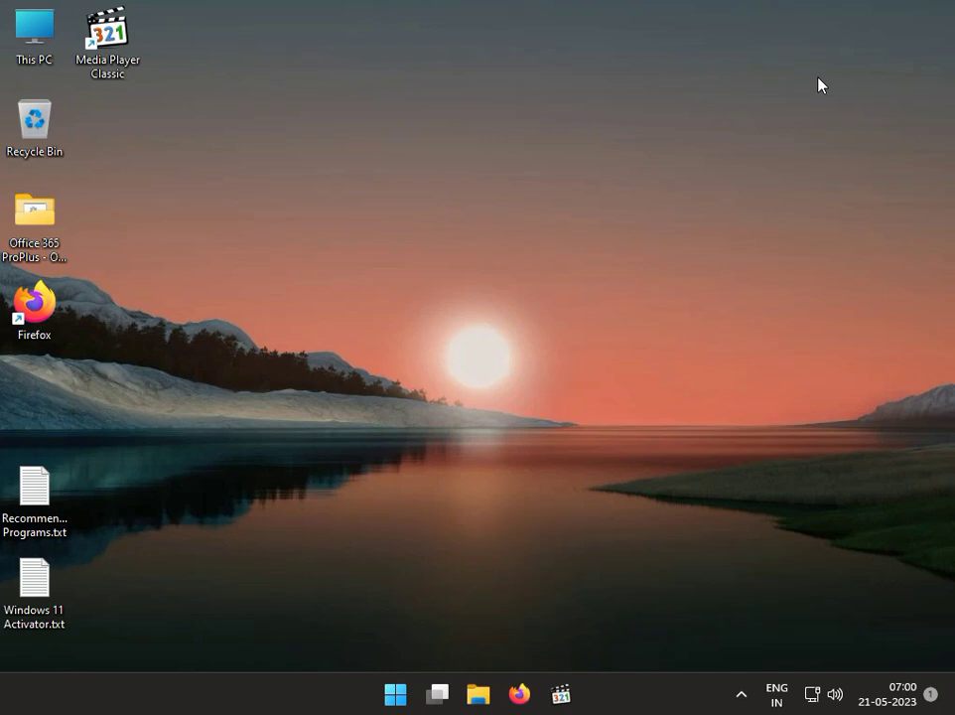
pyautogui.click(395, 694)
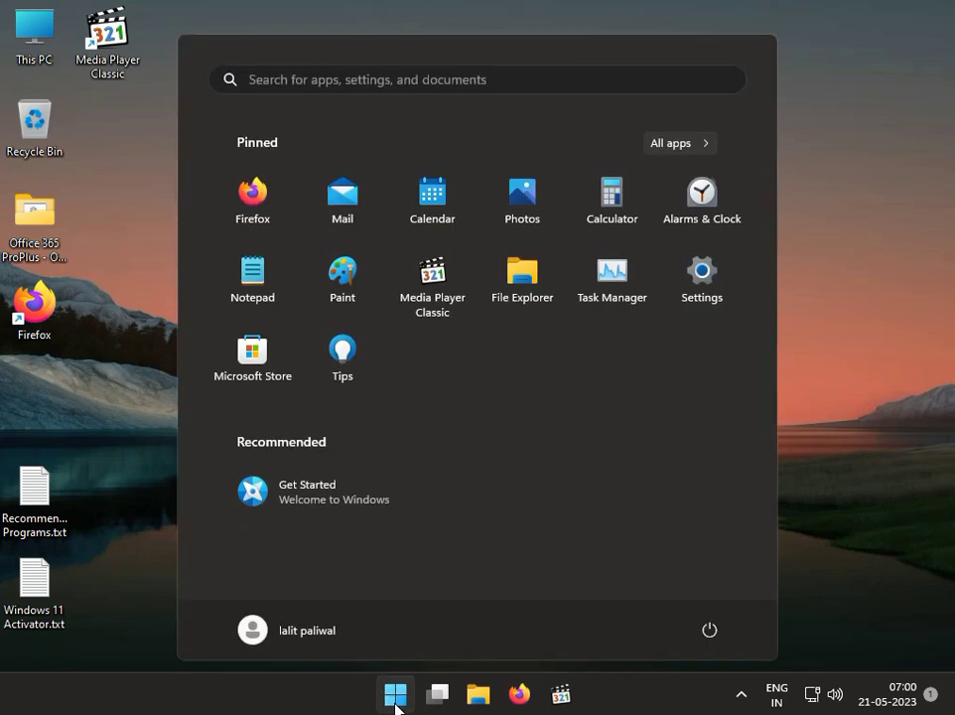
pyautogui.click(698, 275)
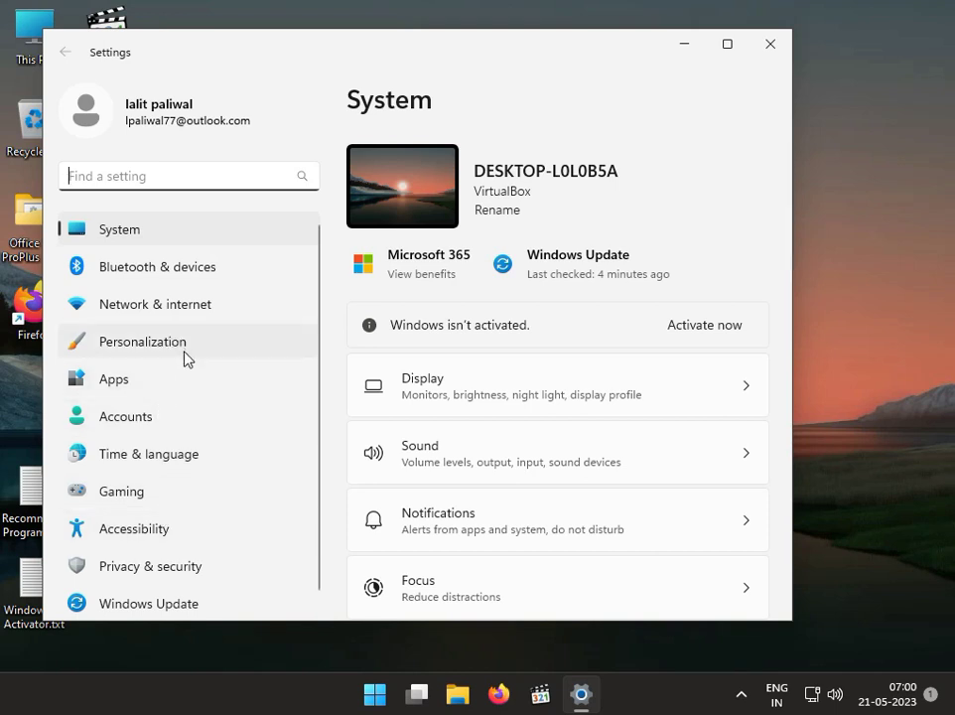
pyautogui.click(177, 383)
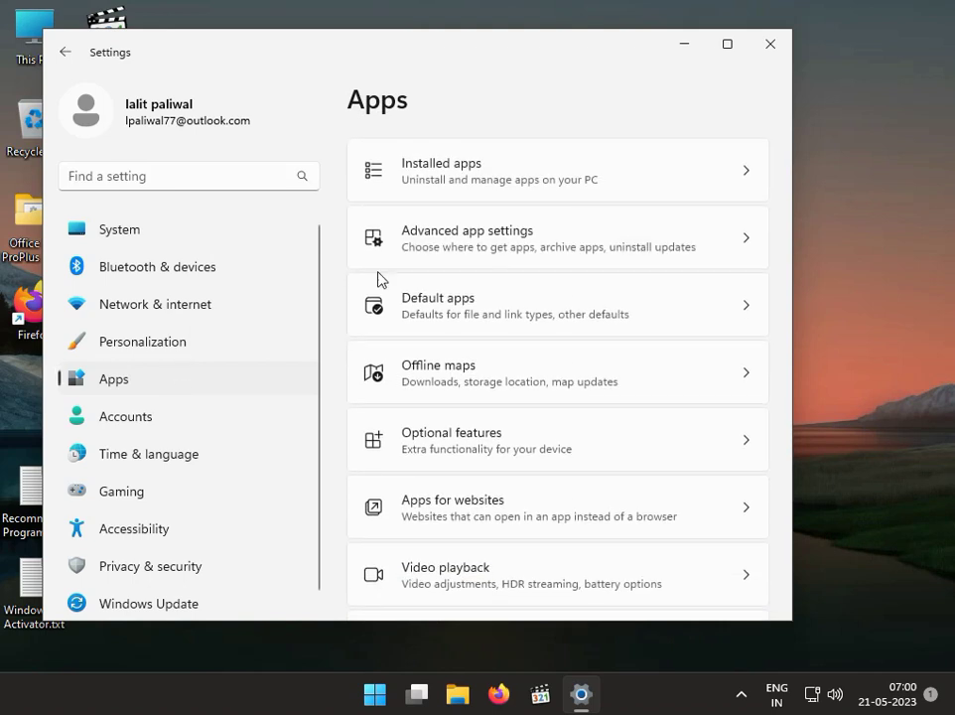
pyautogui.click(541, 190)
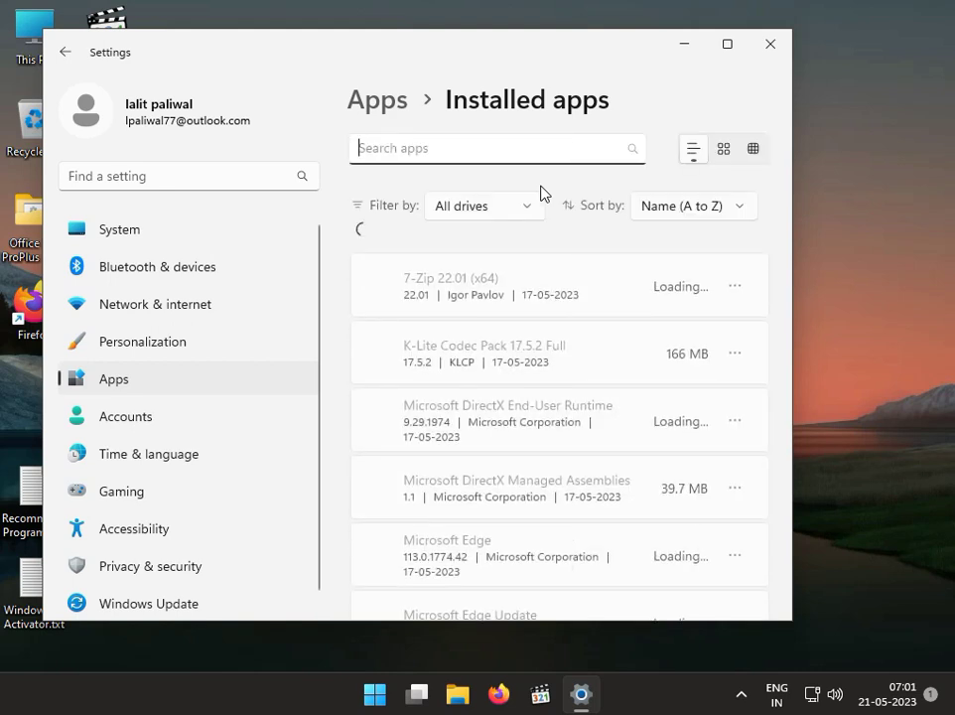
# - Enter '3DP net' in the Run dialog, cancel it, and close Settings
pyautogui.press('super+r')
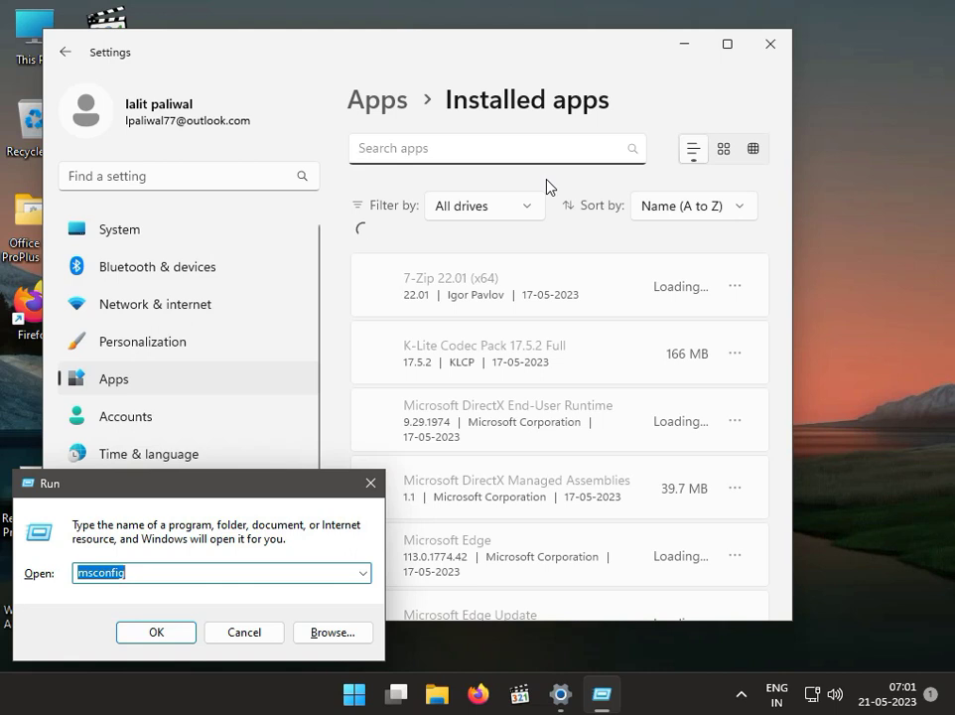
pyautogui.write('DP')
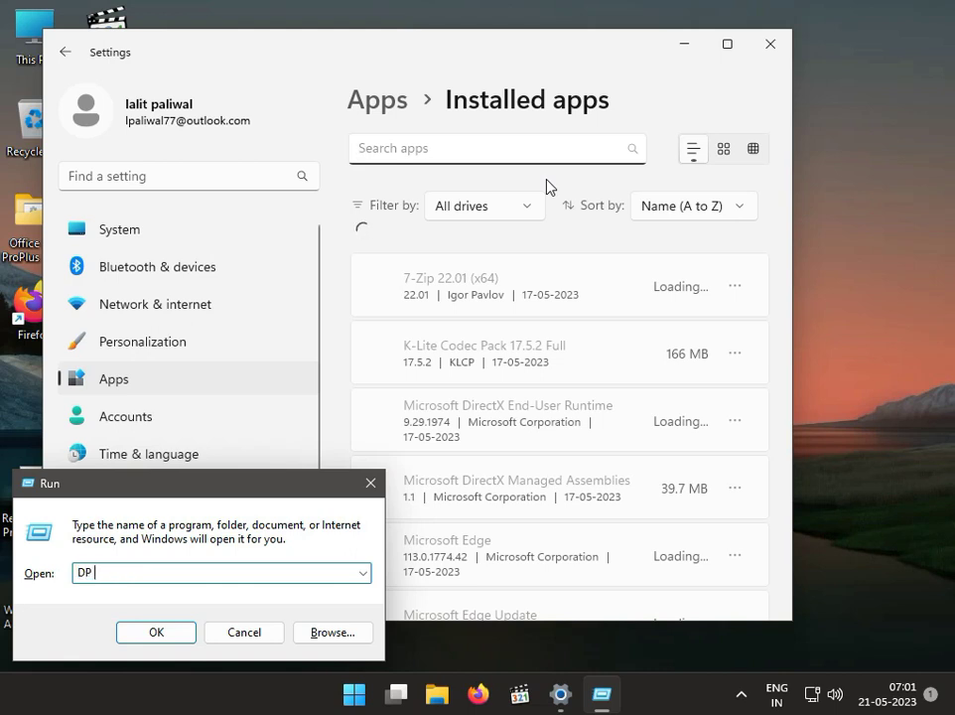
pyautogui.write(' net')
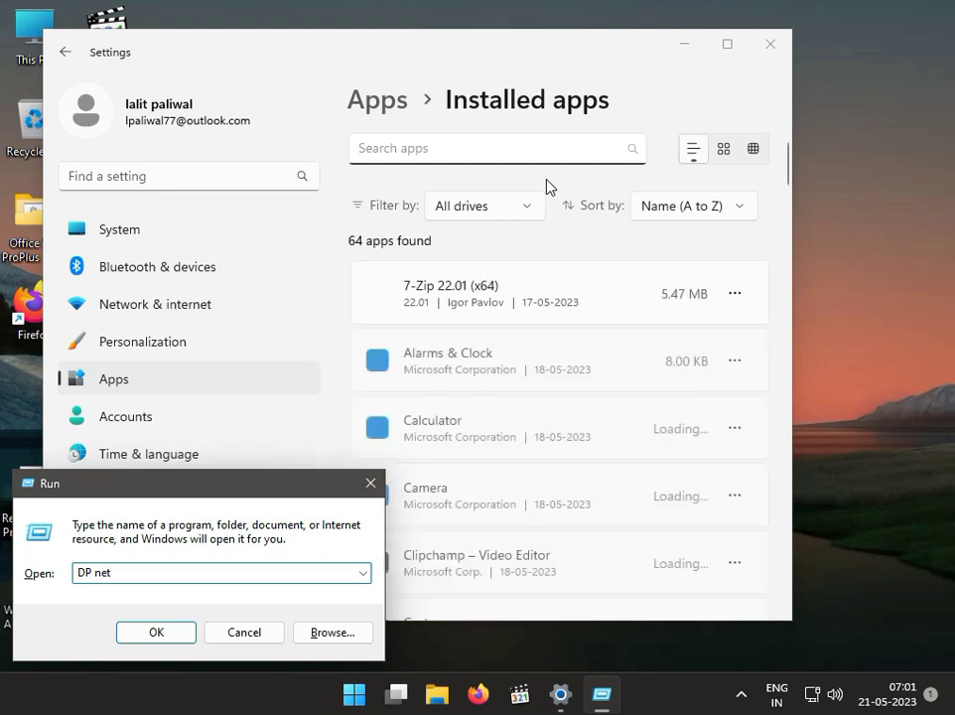
pyautogui.press('Left')
pyautogui.press('Left')
pyautogui.press('Left')
pyautogui.press('Left')
pyautogui.press('Left')
pyautogui.press('Left')
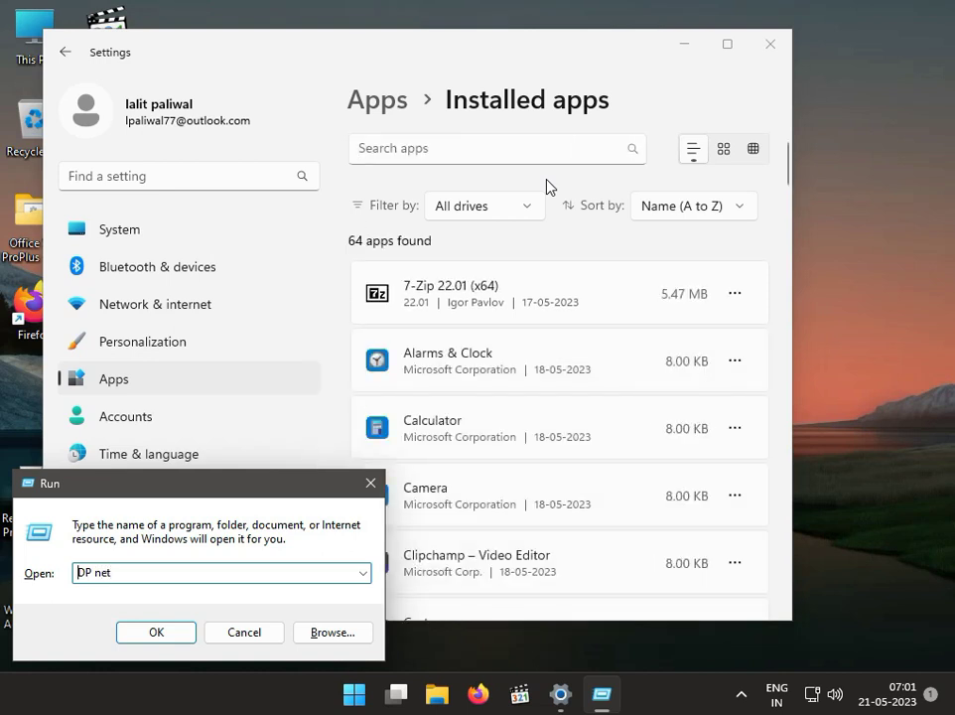
pyautogui.write('3')
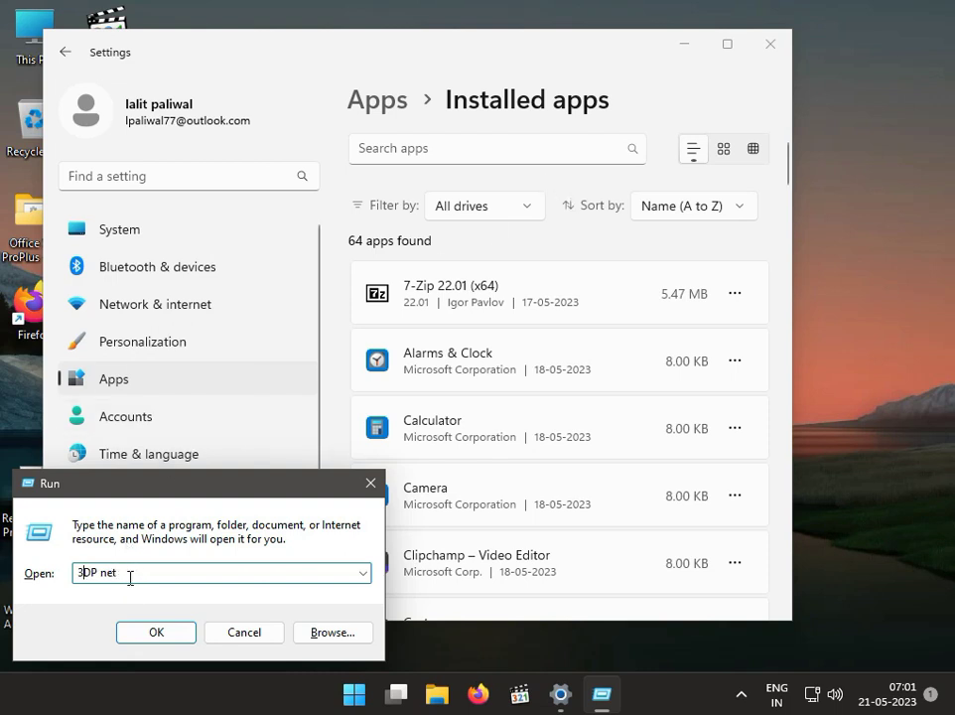
pyautogui.click(265, 634)
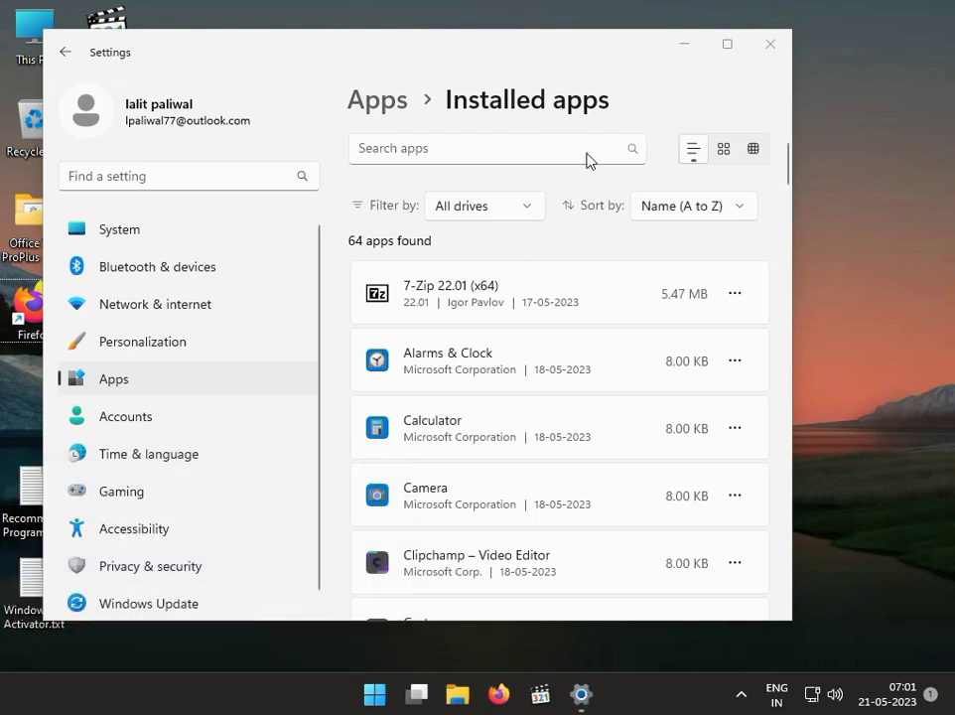
pyautogui.click(771, 42)
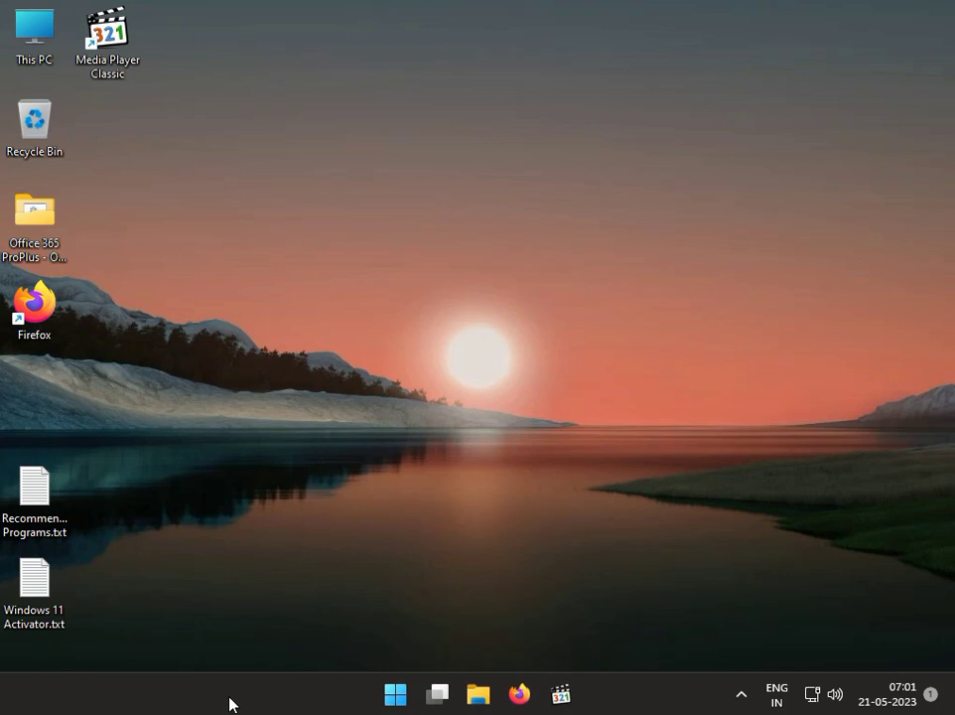
# - Review the six downloading updates on Settings' Windows Update page, then close Settings
pyautogui.click(398, 695)
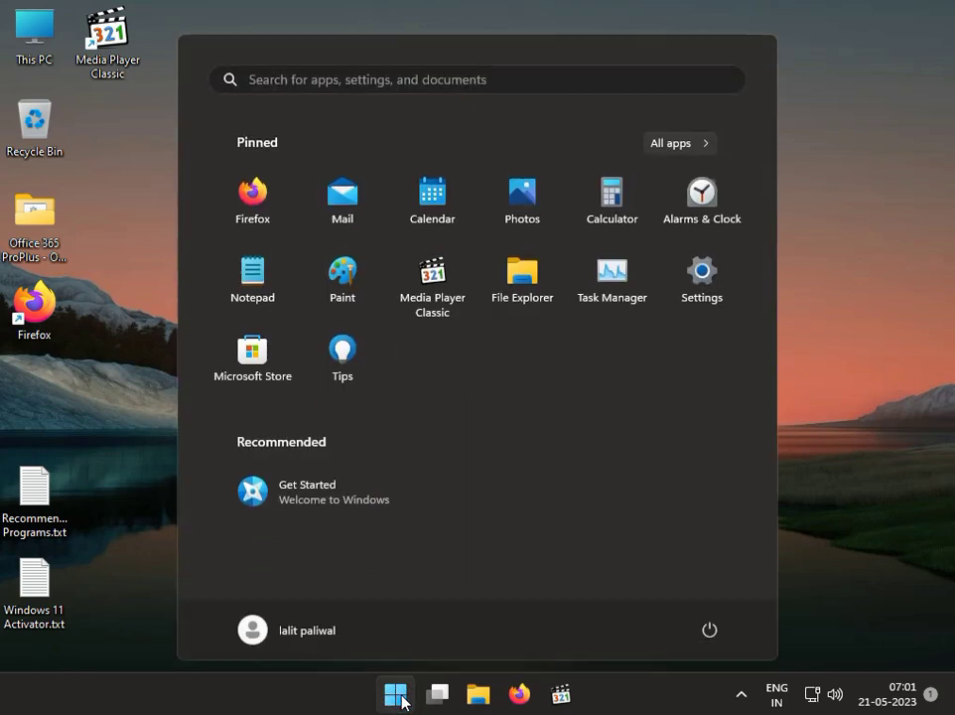
pyautogui.click(695, 270)
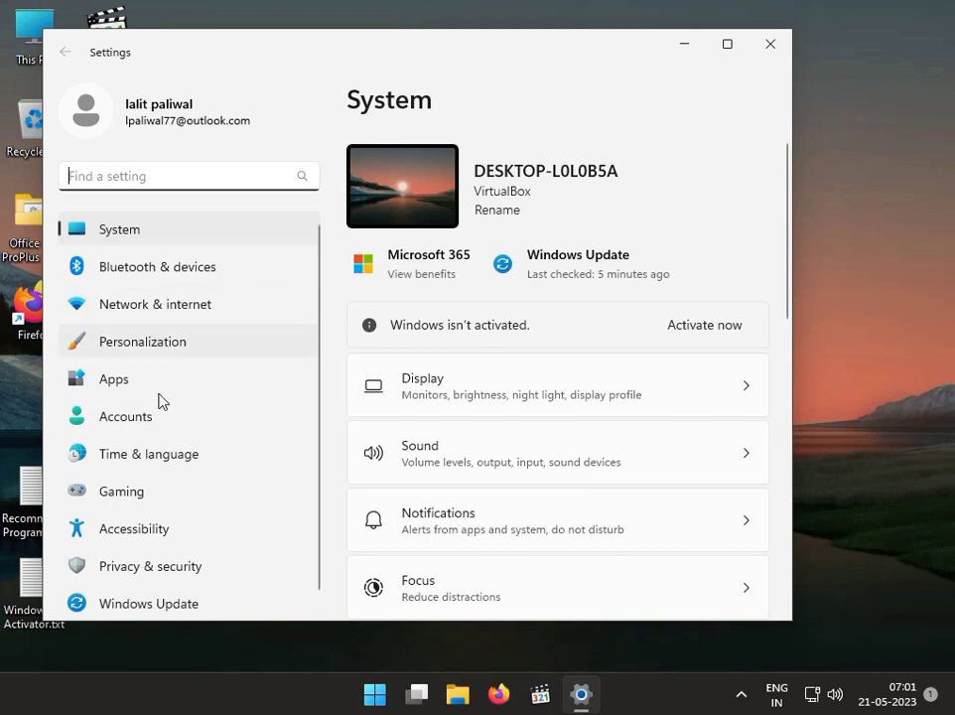
pyautogui.click(189, 601)
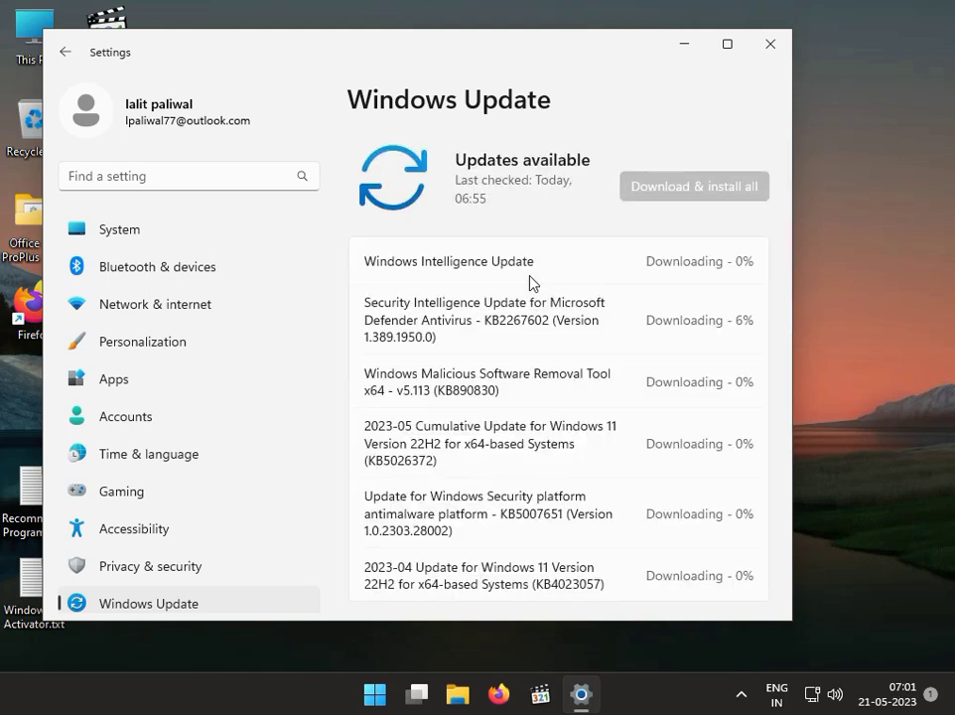
pyautogui.scroll(-3, 571, 297)
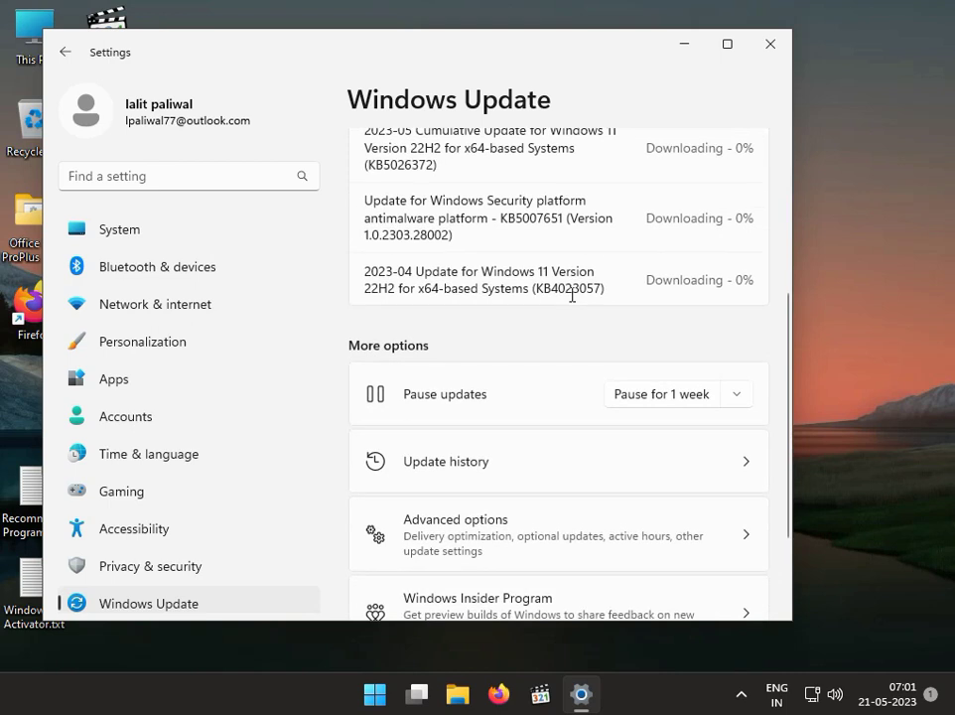
pyautogui.scroll(3, 571, 298)
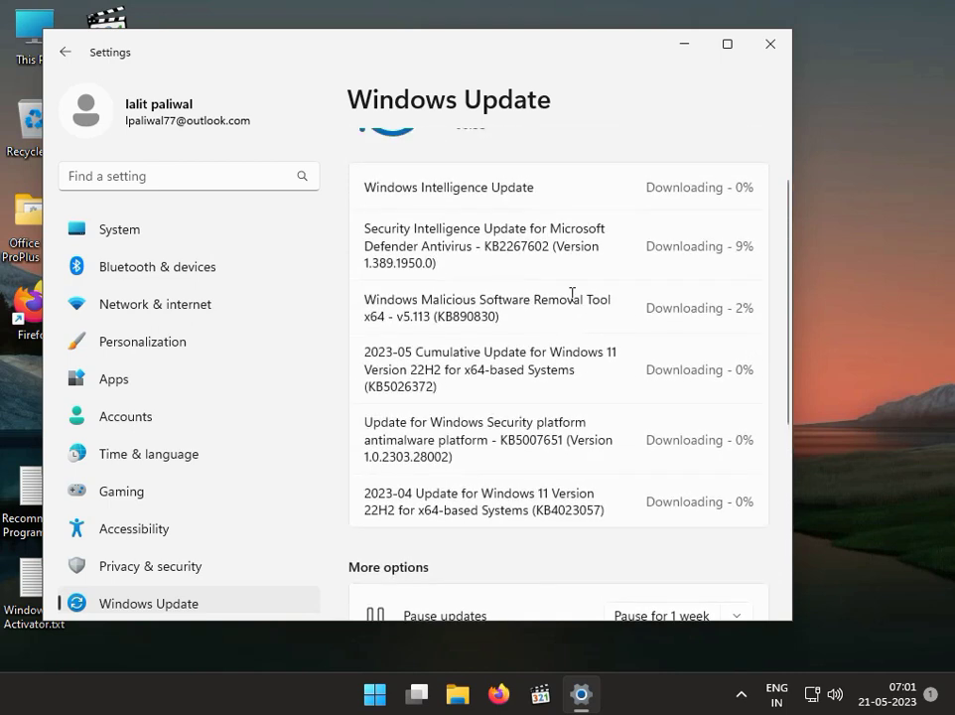
pyautogui.click(773, 43)
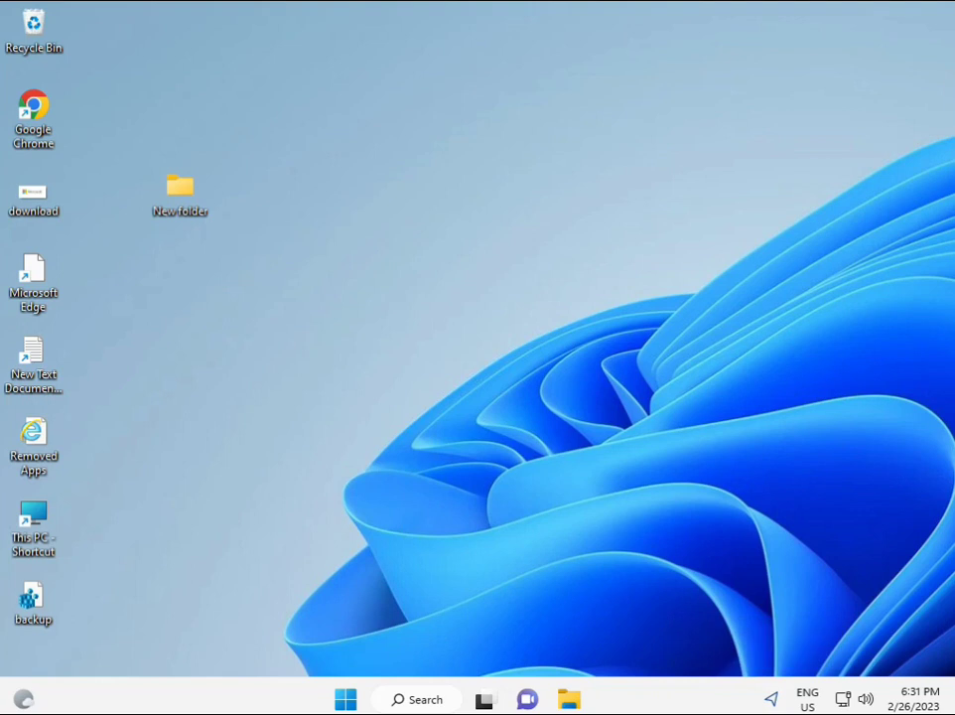
# - Search for cmd and launch Command Prompt as administrator with Ctrl+Shift+Enter
pyautogui.press('super')
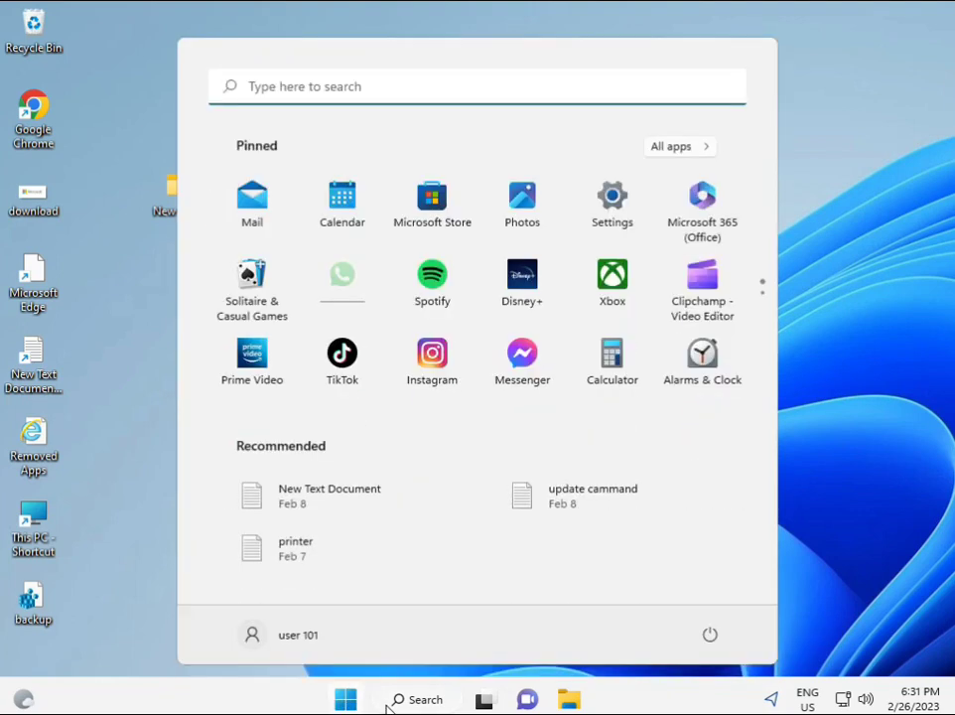
pyautogui.write('cmd')
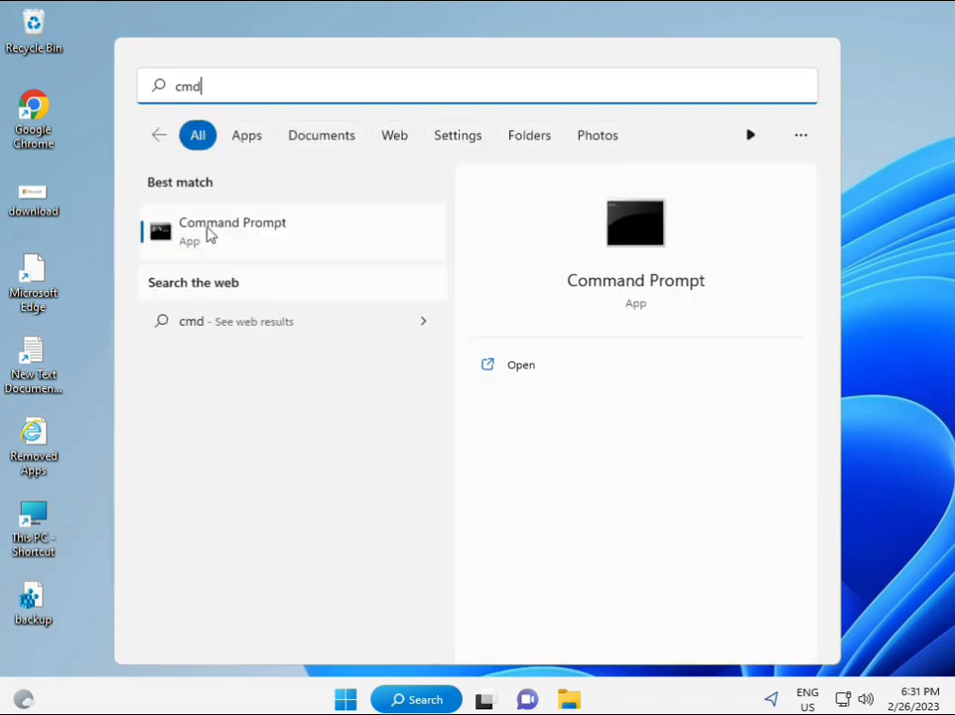
pyautogui.click(209, 233)
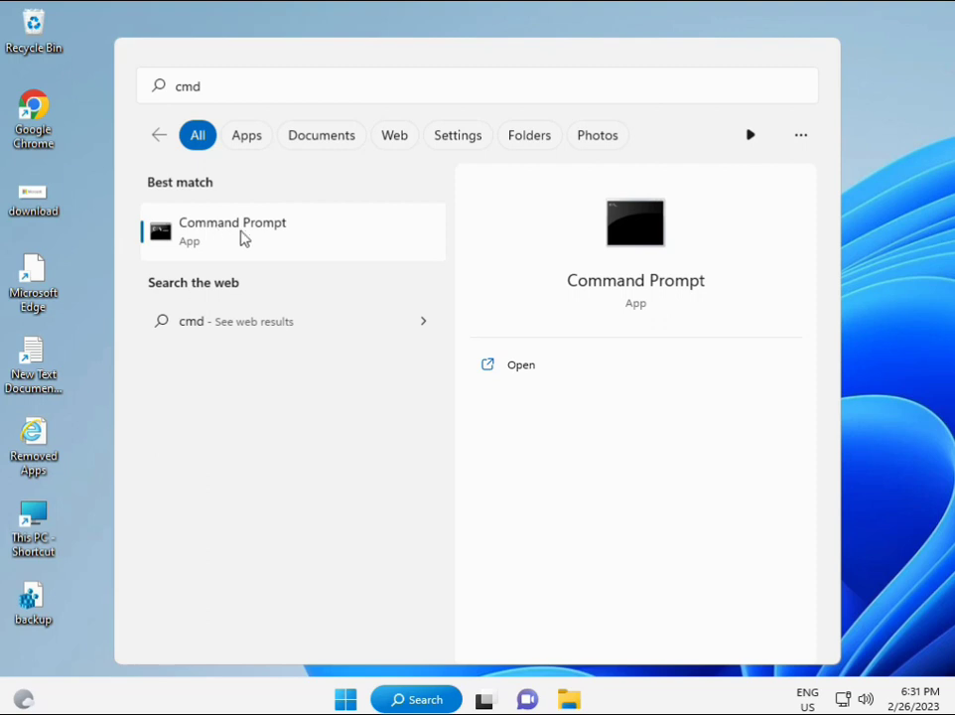
pyautogui.rightClick(248, 240)
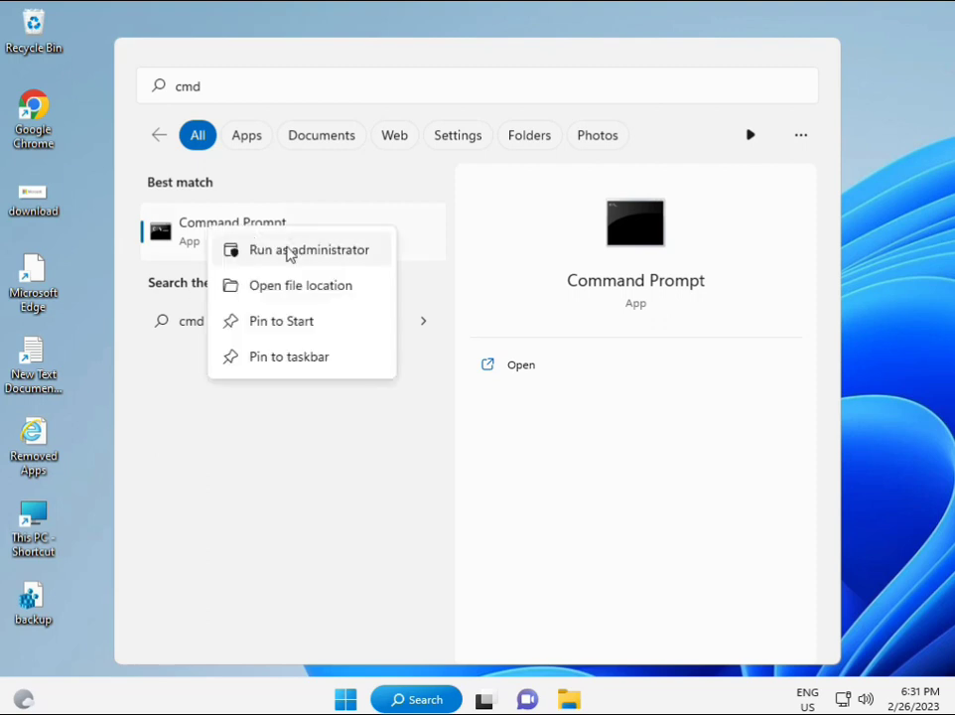
pyautogui.press('Escape')
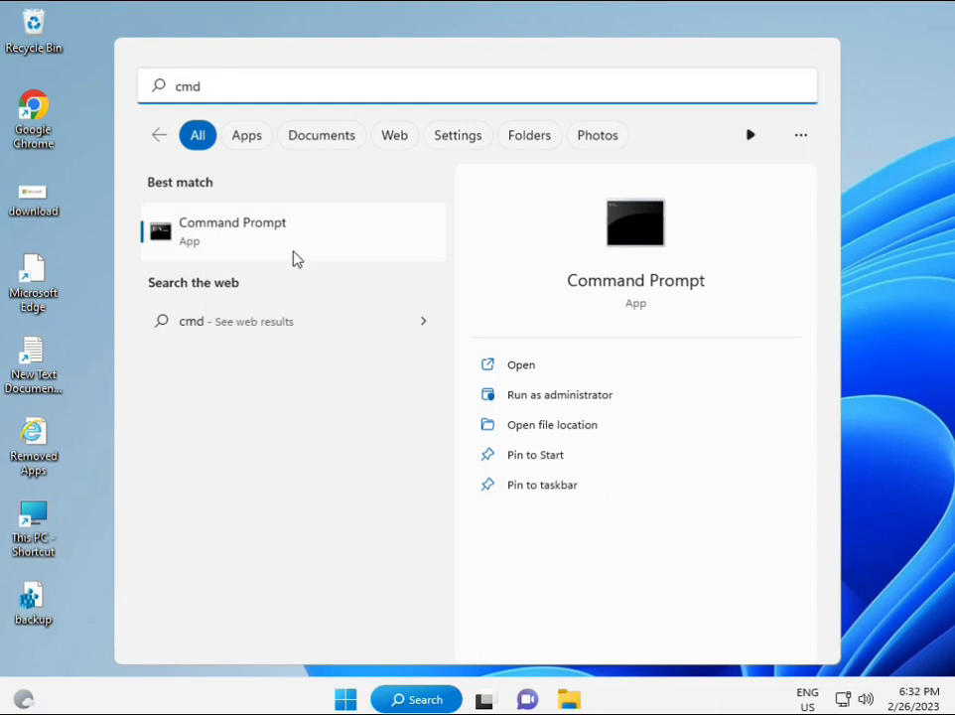
pyautogui.hotkey('ctrl', 'shift', 'Return')
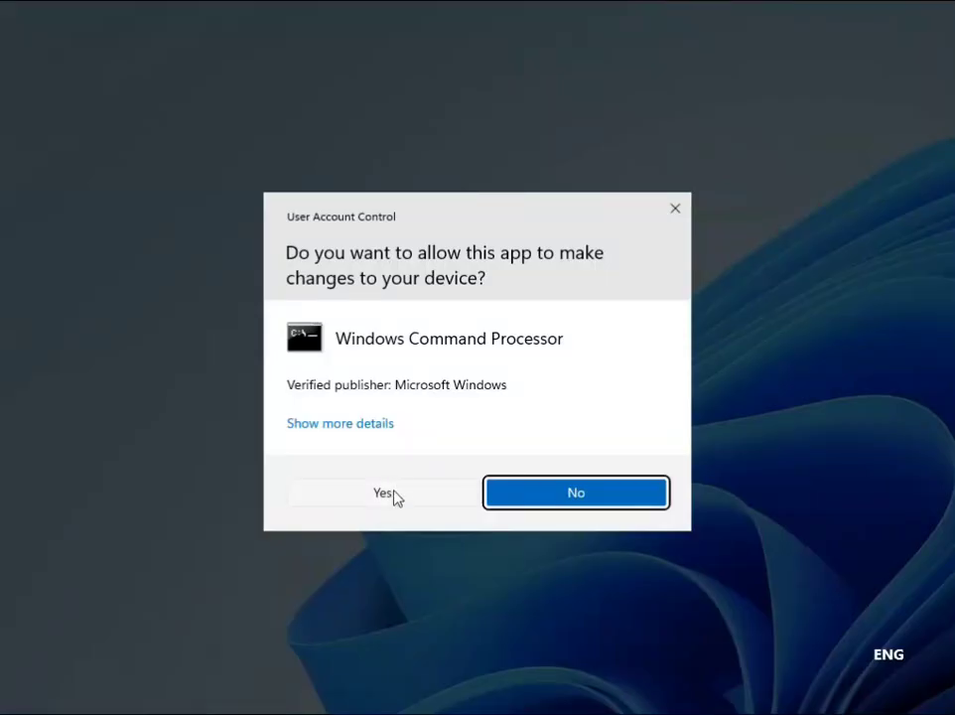
# - Approve the UAC prompt and run sfc /scannow in the elevated Command Prompt
pyautogui.click(393, 492)
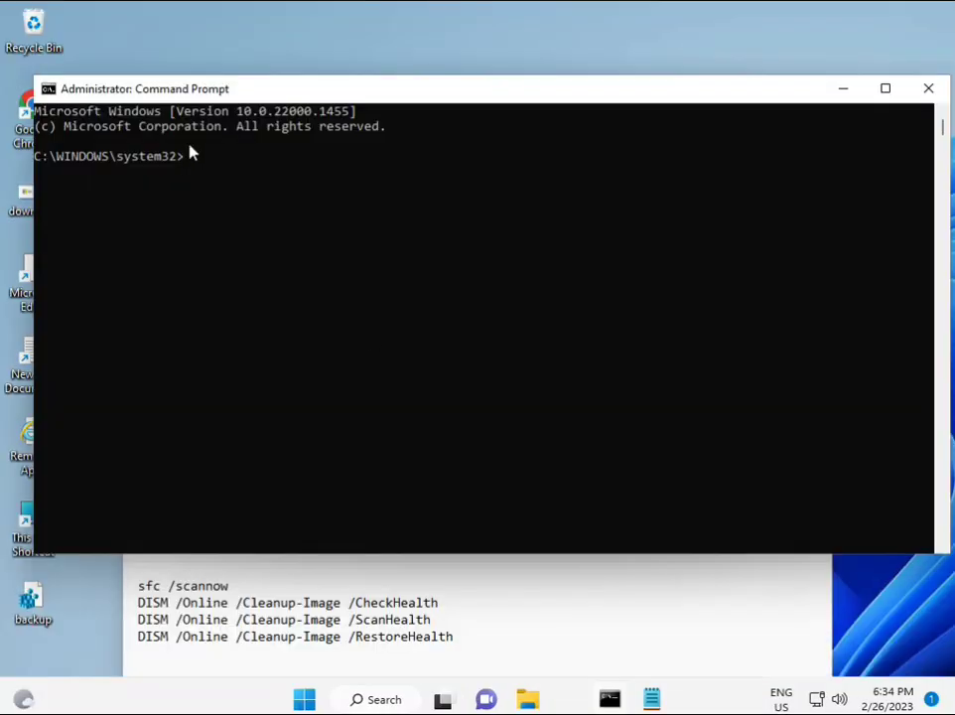
pyautogui.click(191, 154)
pyautogui.write('sc')
pyautogui.write('a')
pyautogui.press('BackSpace')
pyautogui.press('BackSpace')
pyautogui.press('BackSpace')
pyautogui.write('sfc ')
pyautogui.write('/scannow')
pyautogui.press('Return')
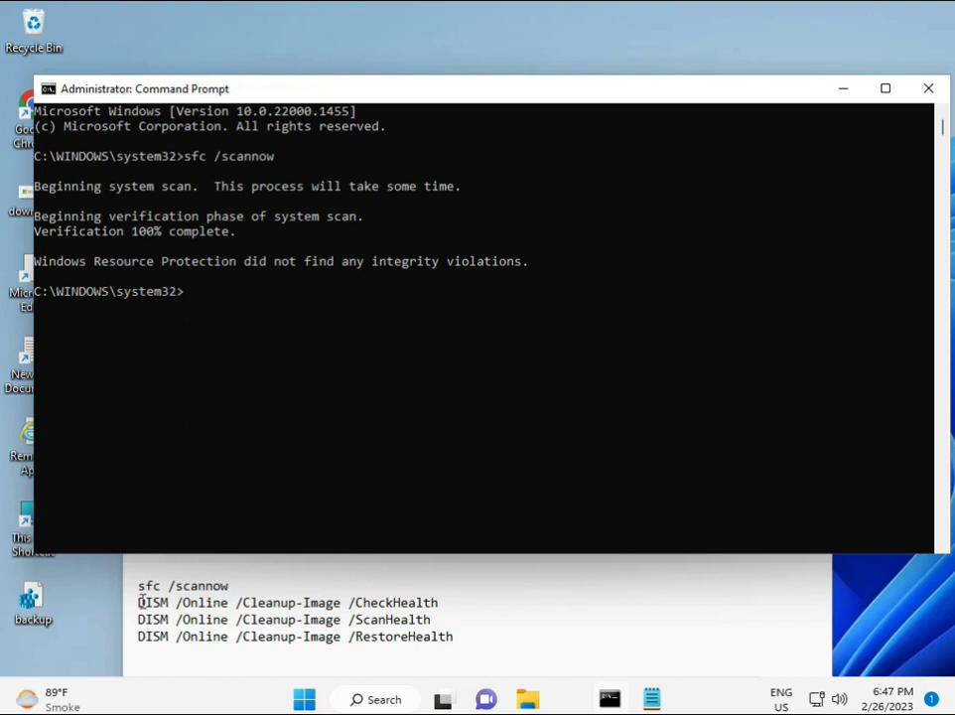
# - Copy the DISM /Online /Cleanup-Image /CheckHealth line from the notes and run it in Command Prompt
pyautogui.moveTo(139, 601); pyautogui.dragTo(448, 603)
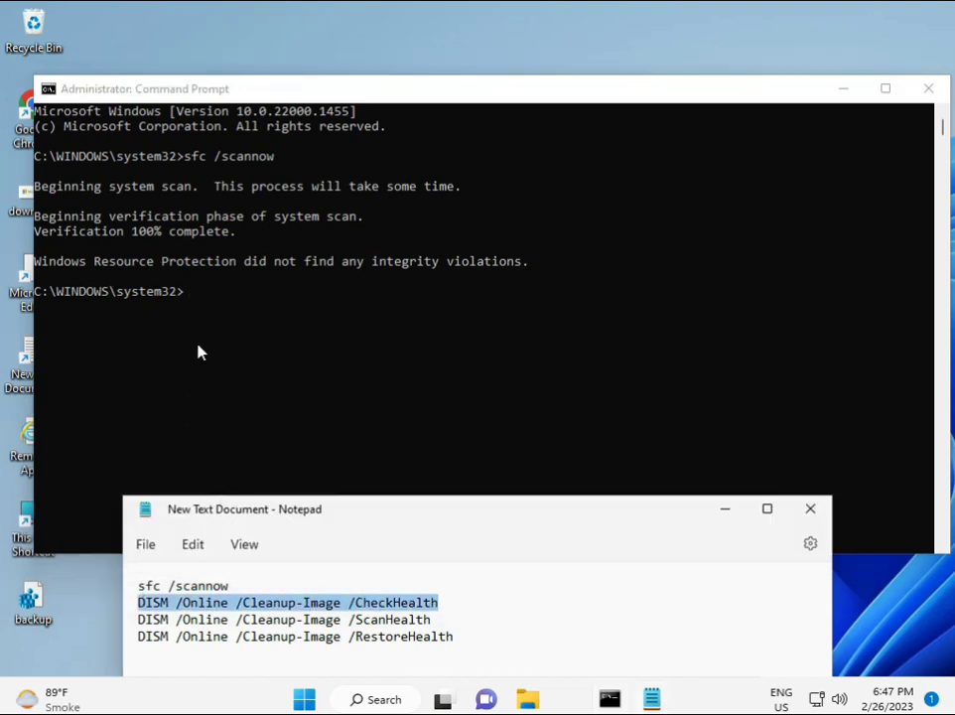
pyautogui.rightClick(253, 606)
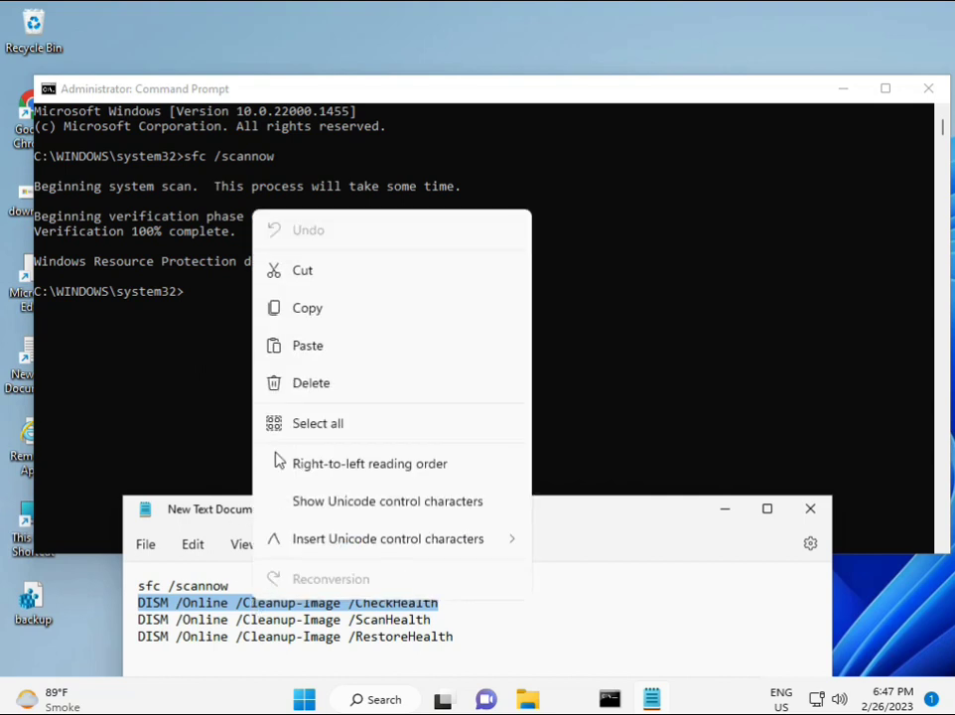
pyautogui.click(301, 318)
pyautogui.click(192, 301)
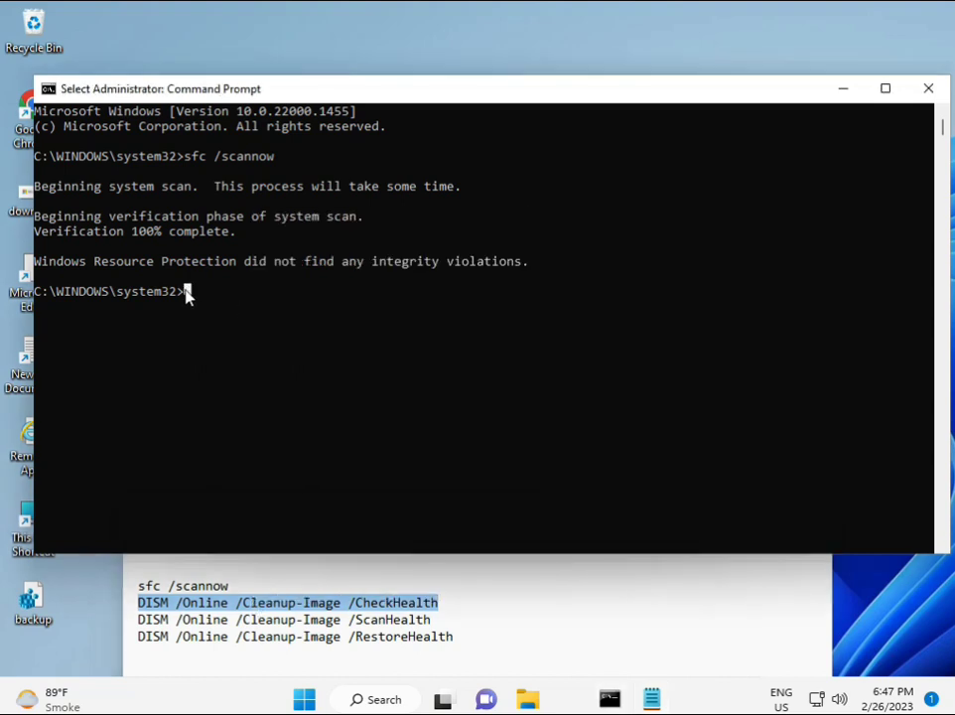
pyautogui.rightClick(76, 91)
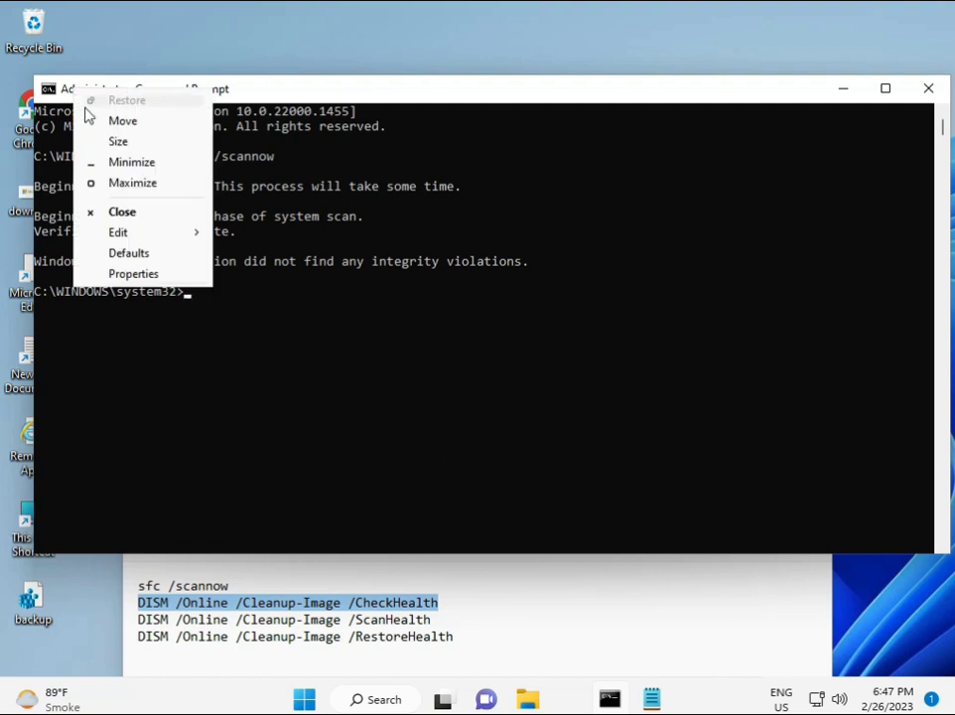
pyautogui.moveTo(144, 232)
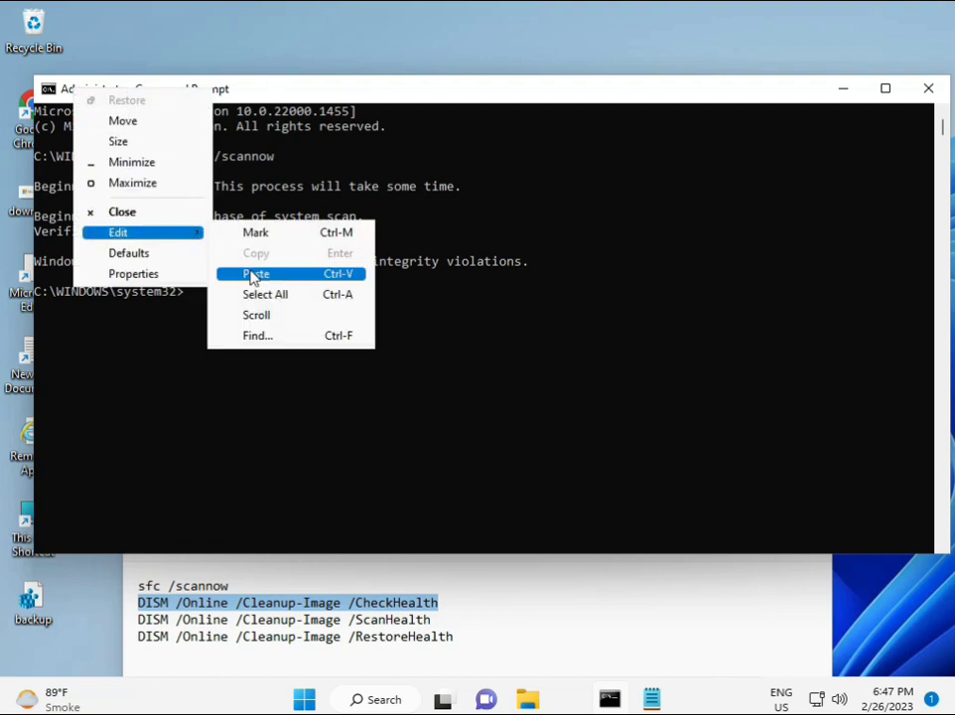
pyautogui.click(251, 273)
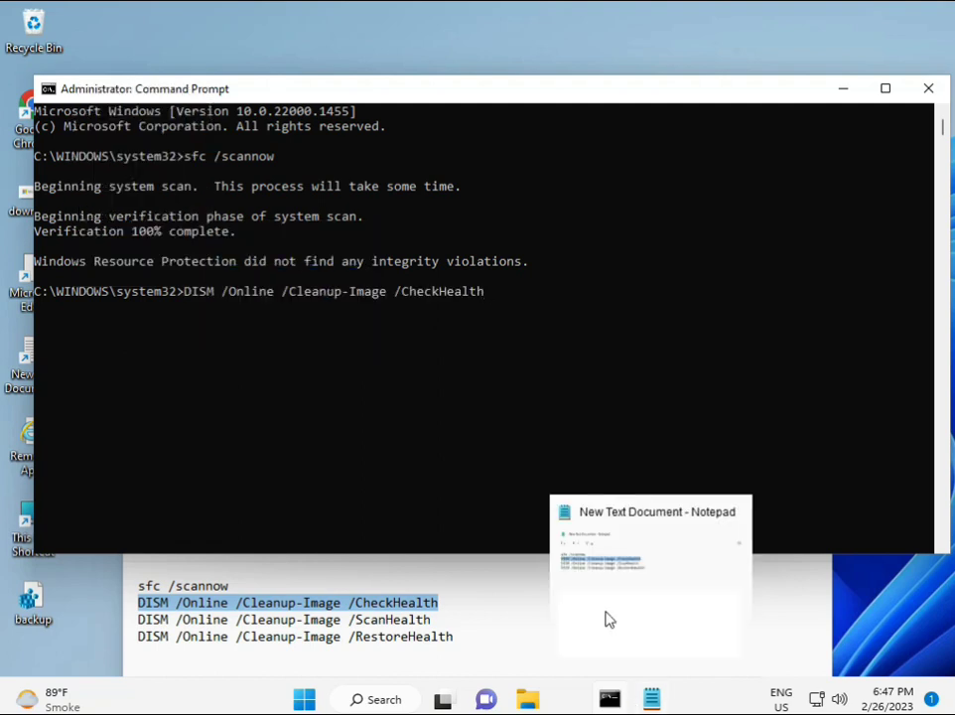
pyautogui.click(195, 296)
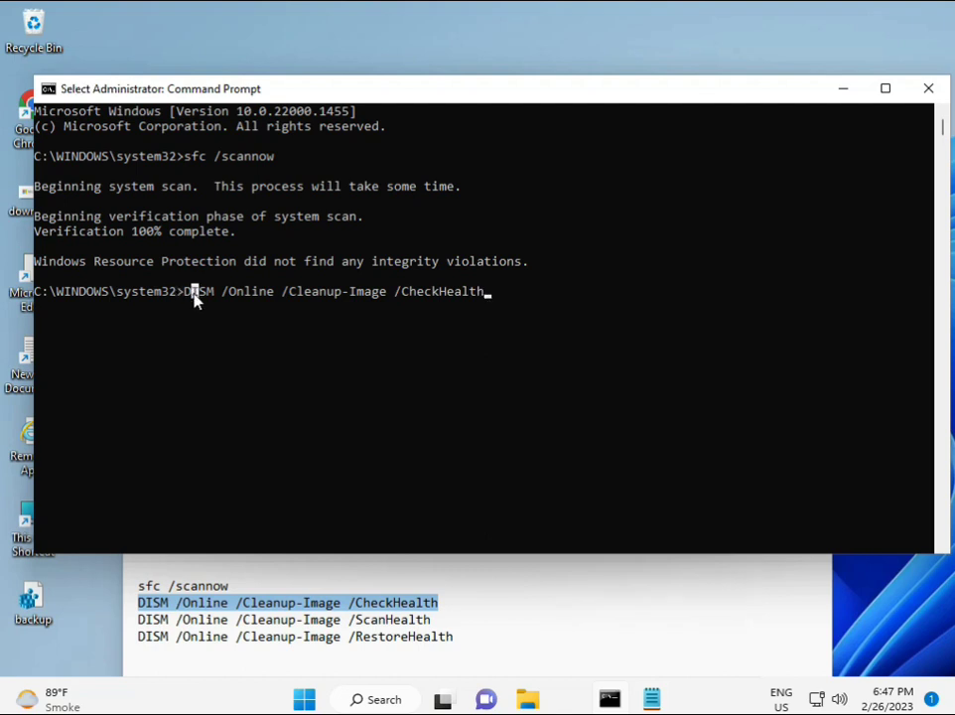
pyautogui.click(195, 308)
pyautogui.press('Return')
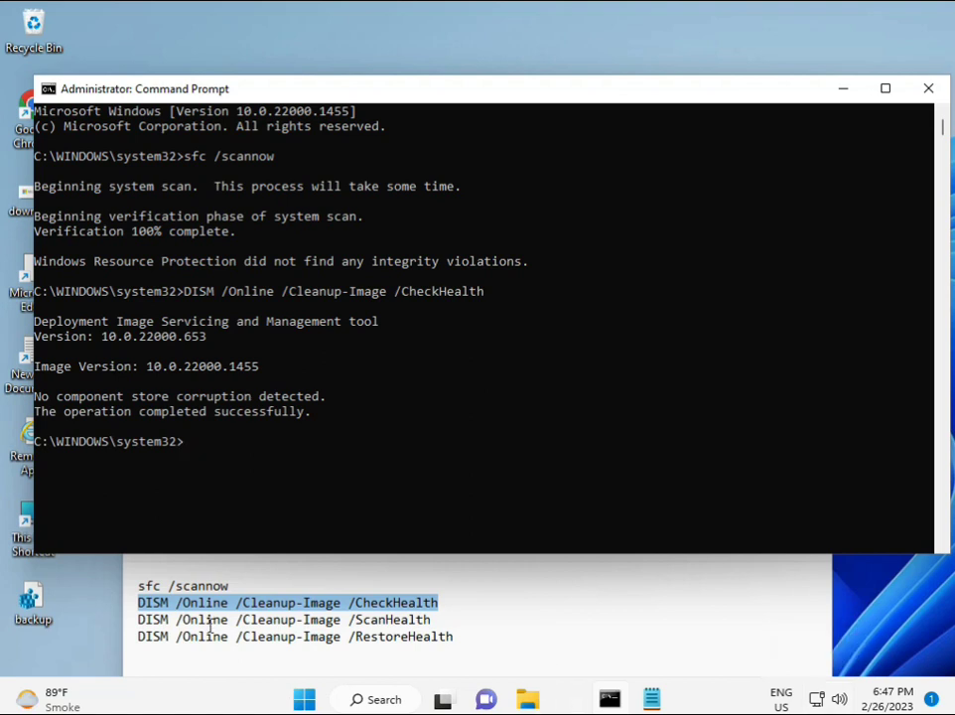
# - Copy the DISM ScanHealth line from the notes and run it in Command Prompt
pyautogui.click(140, 623)
pyautogui.moveTo(140, 622); pyautogui.dragTo(452, 621)
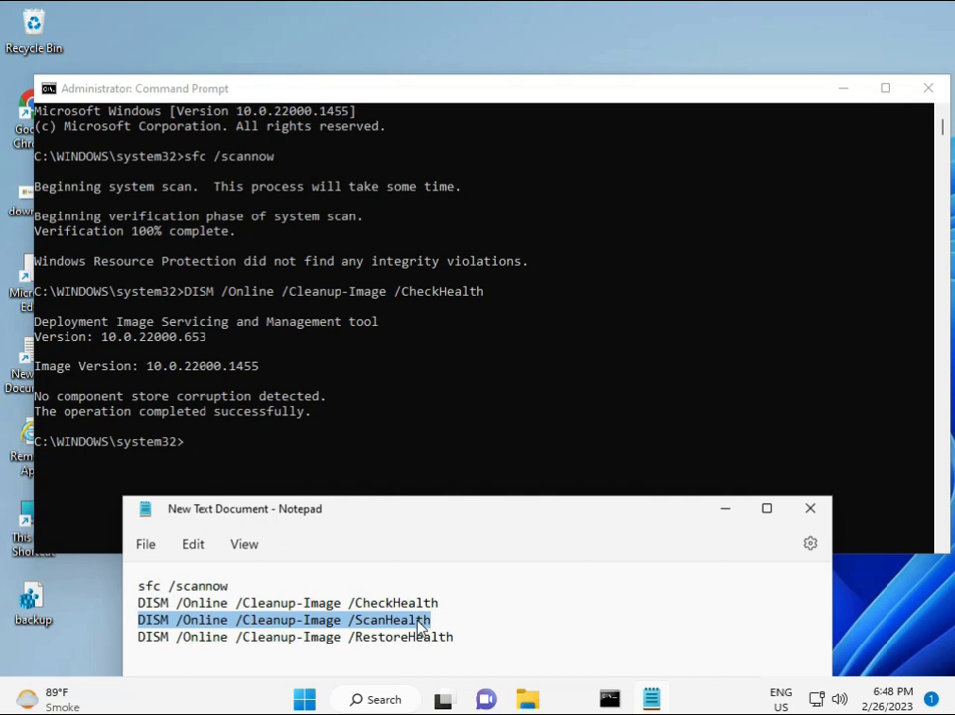
pyautogui.rightClick(420, 622)
pyautogui.click(464, 354)
pyautogui.click(194, 452)
pyautogui.rightClick(191, 446)
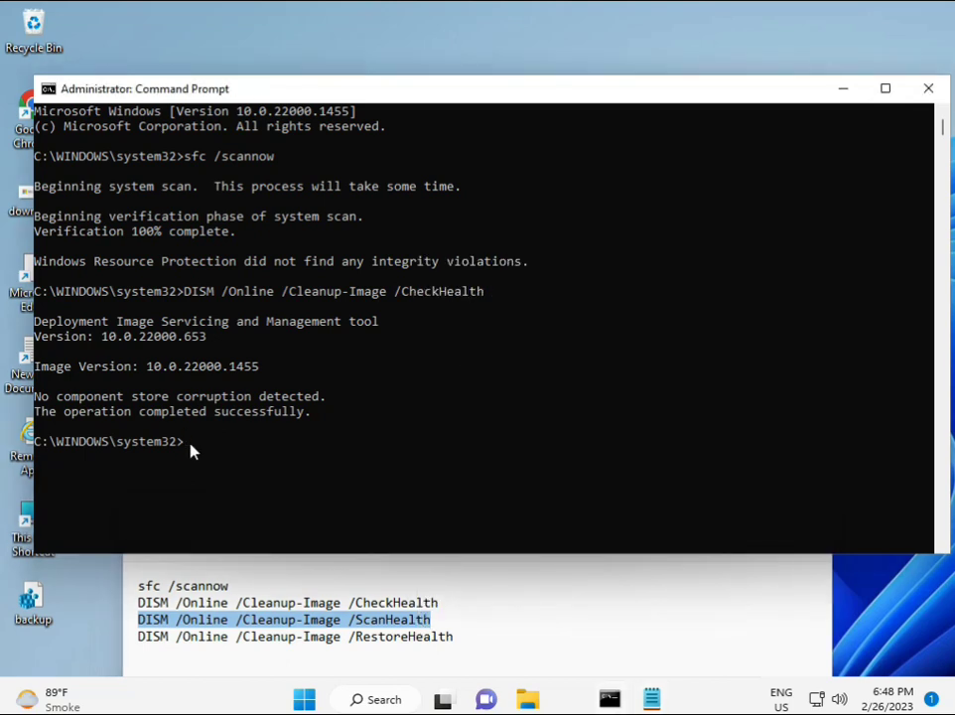
pyautogui.rightClick(191, 449)
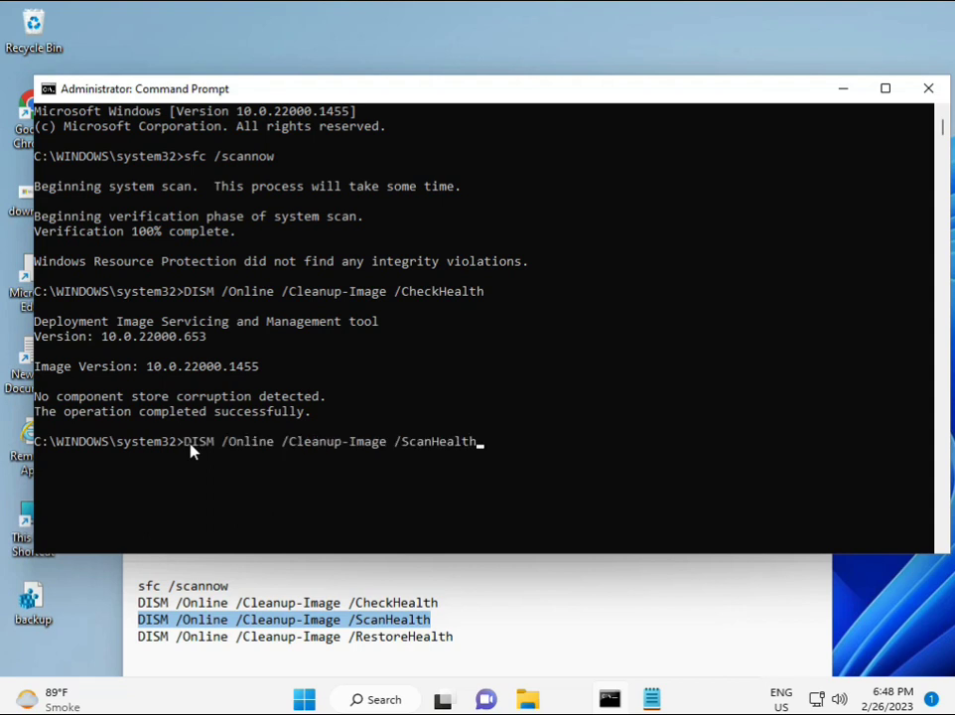
pyautogui.press('Return')
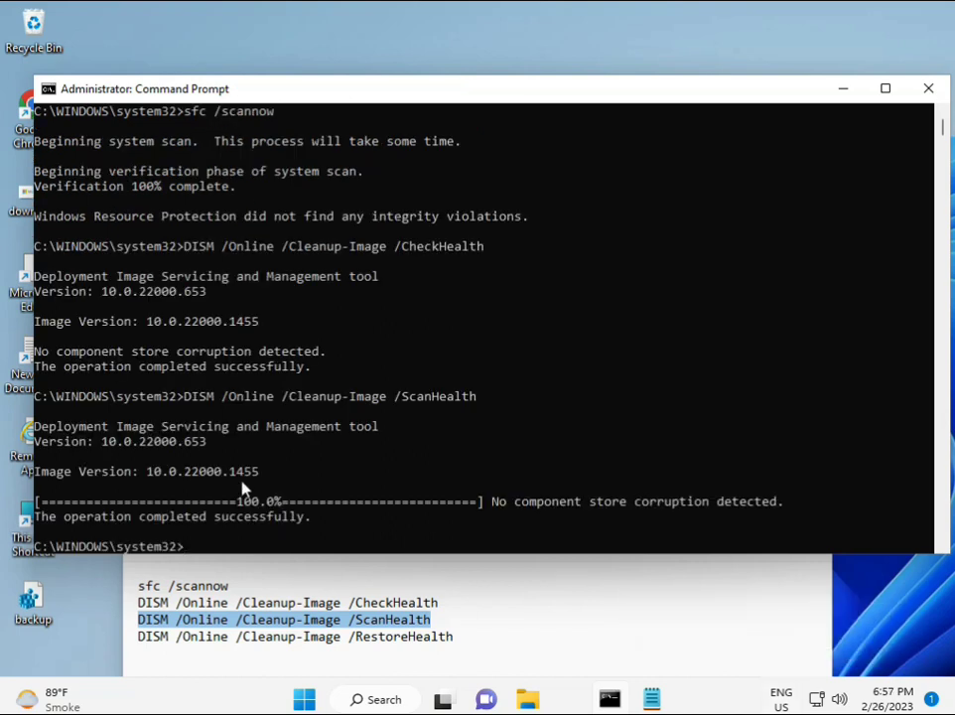
# - Copy the DISM RestoreHealth command line from the notes
pyautogui.moveTo(211, 516); pyautogui.dragTo(311, 518)
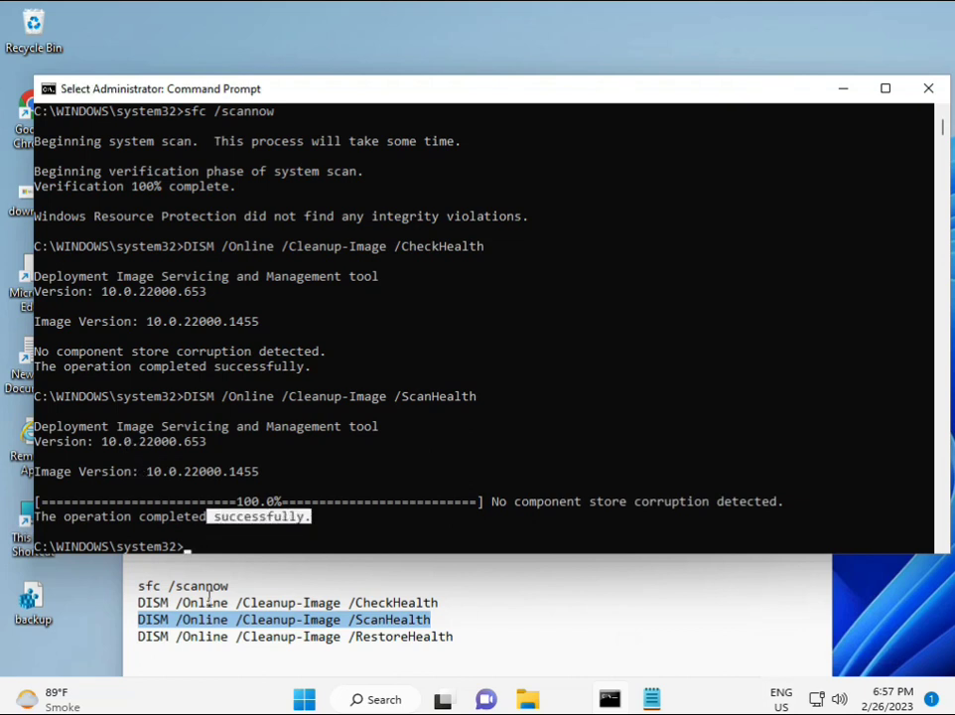
pyautogui.moveTo(181, 637); pyautogui.dragTo(227, 639)
pyautogui.tripleClick(227, 647)
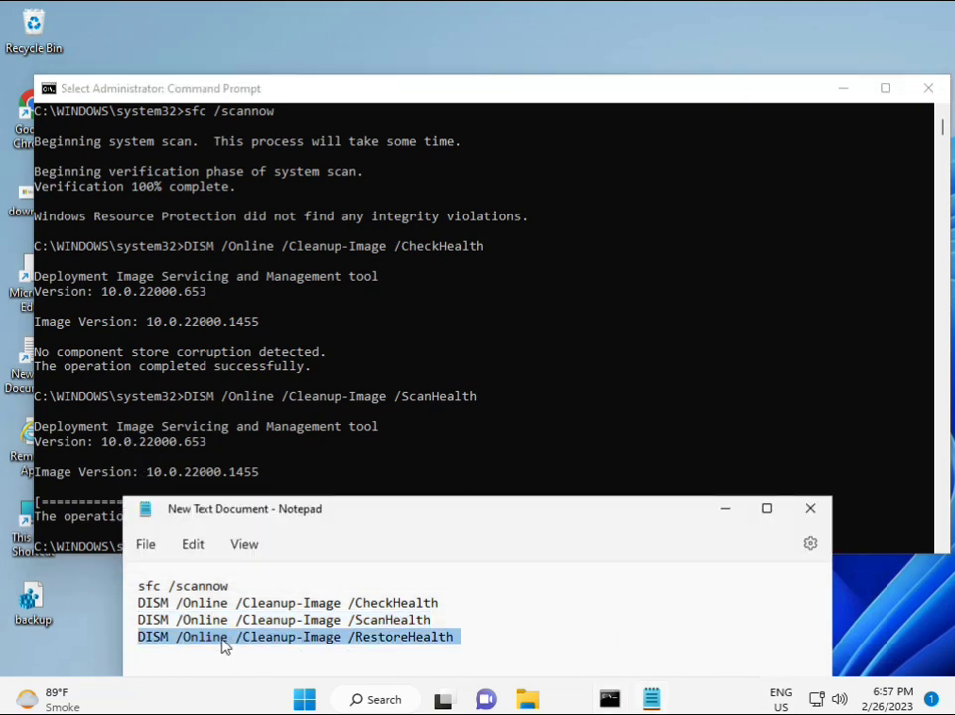
pyautogui.rightClick(225, 645)
pyautogui.click(283, 363)
# - Paste the RestoreHealth command at the Command Prompt and run it
pyautogui.click(248, 487)
pyautogui.click(186, 554)
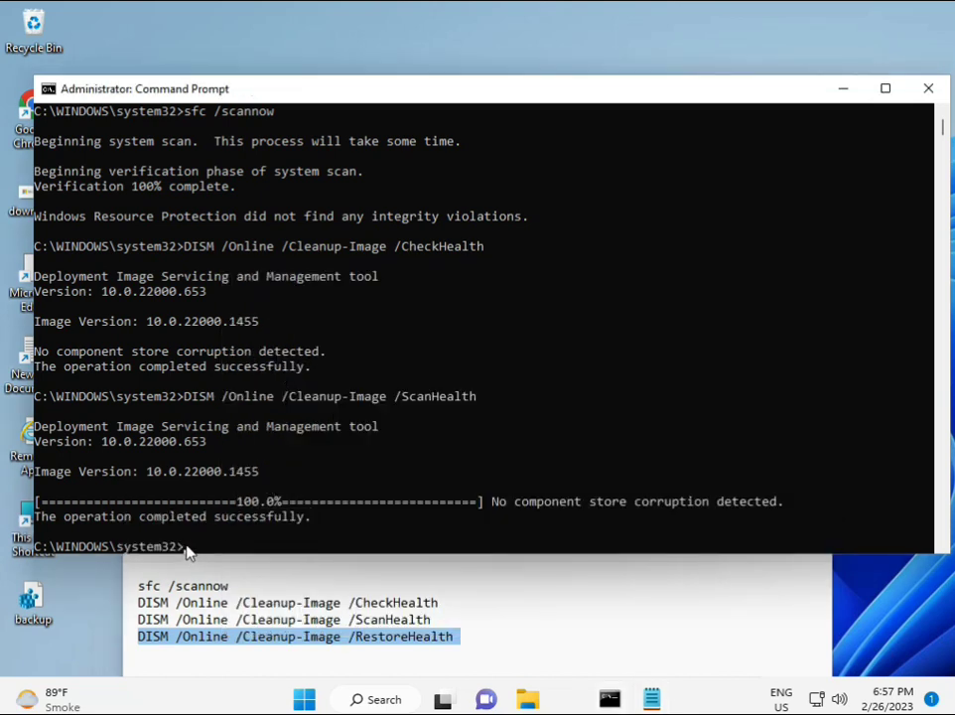
pyautogui.click(187, 555)
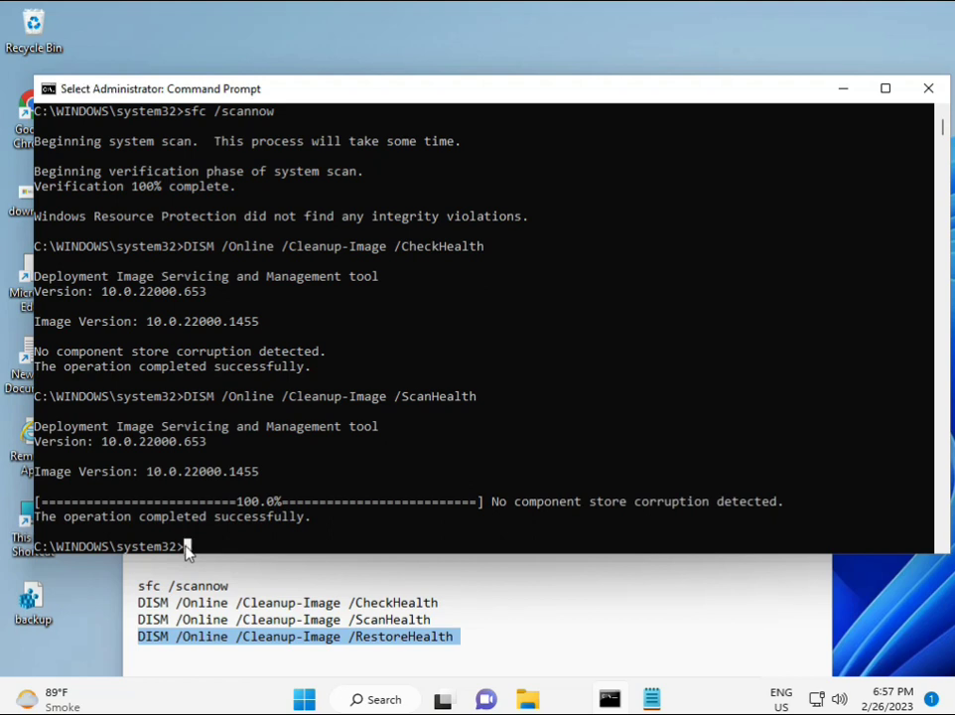
pyautogui.click(187, 554)
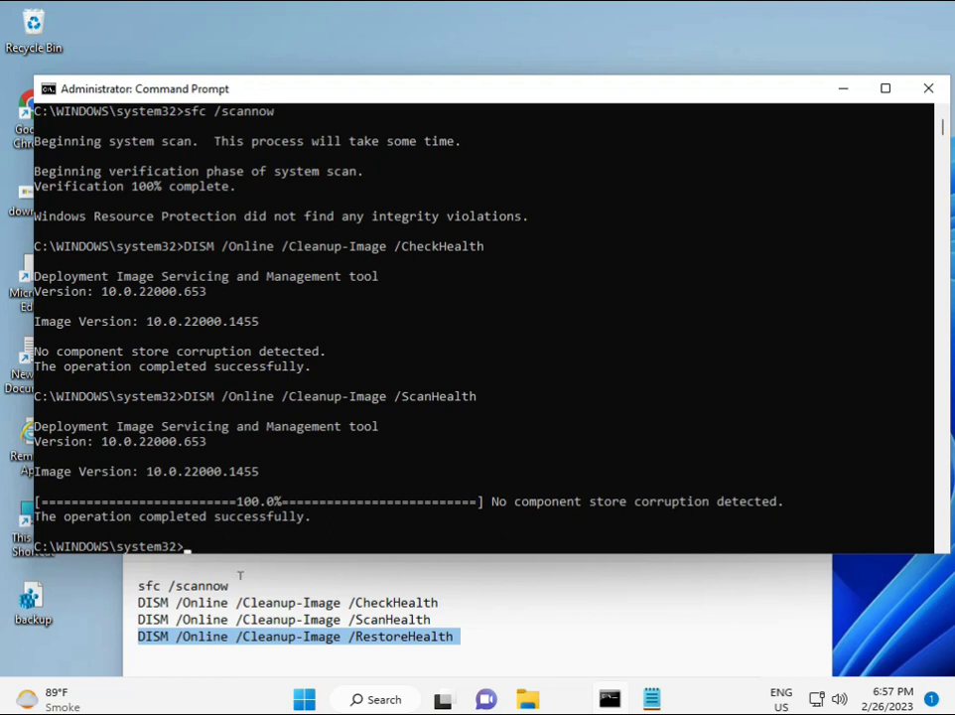
pyautogui.rightClick(186, 552)
pyautogui.scroll(-9, 584, 452)
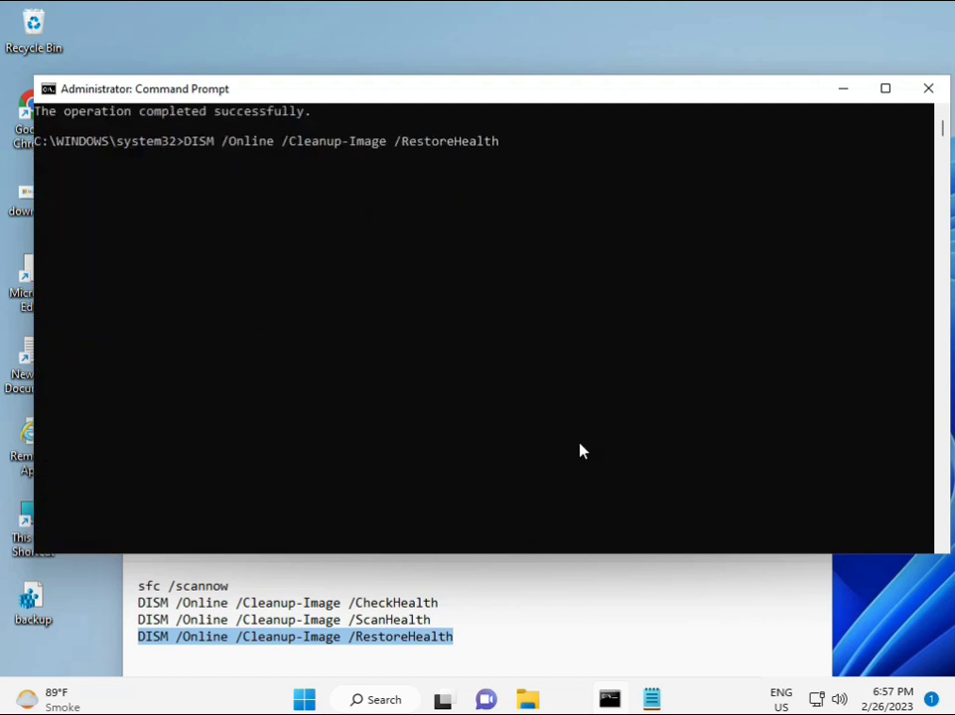
pyautogui.scroll(2, 580, 449)
pyautogui.scroll(5, 546, 444)
pyautogui.scroll(3, 256, 463)
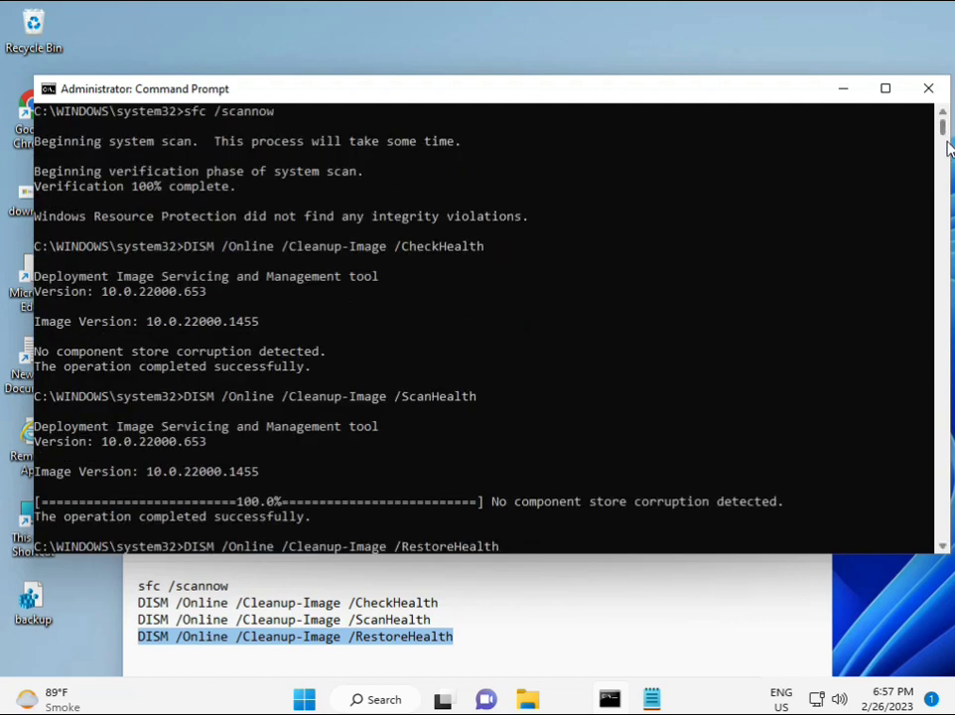
pyautogui.moveTo(943, 127); pyautogui.dragTo(945, 135)
pyautogui.scroll(3, 945, 139)
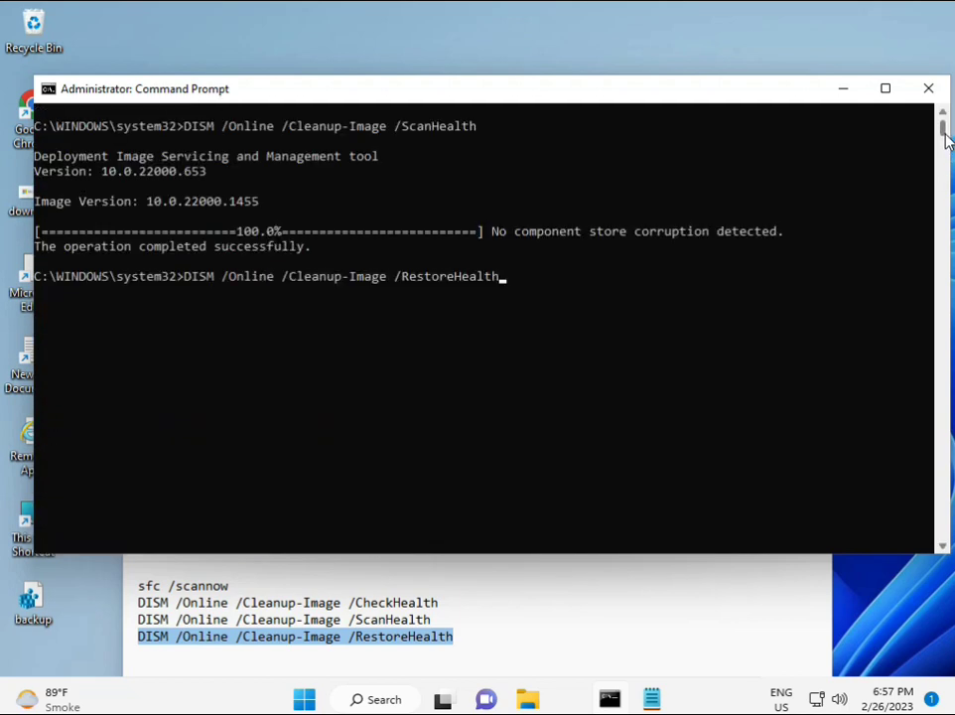
pyautogui.click(188, 277)
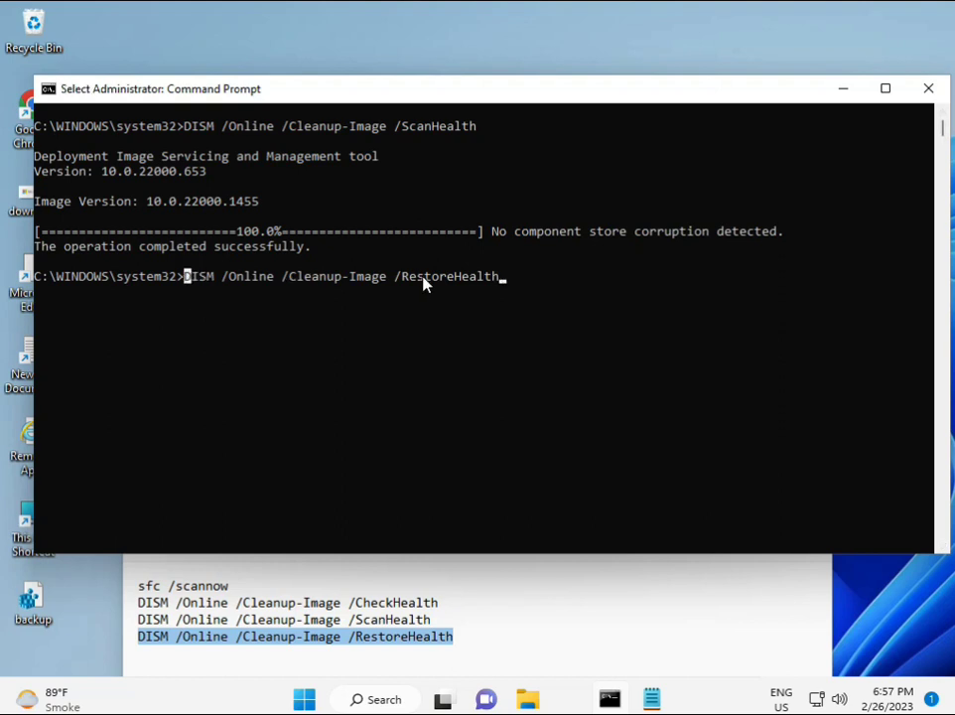
pyautogui.press('Escape')
pyautogui.press('Return')
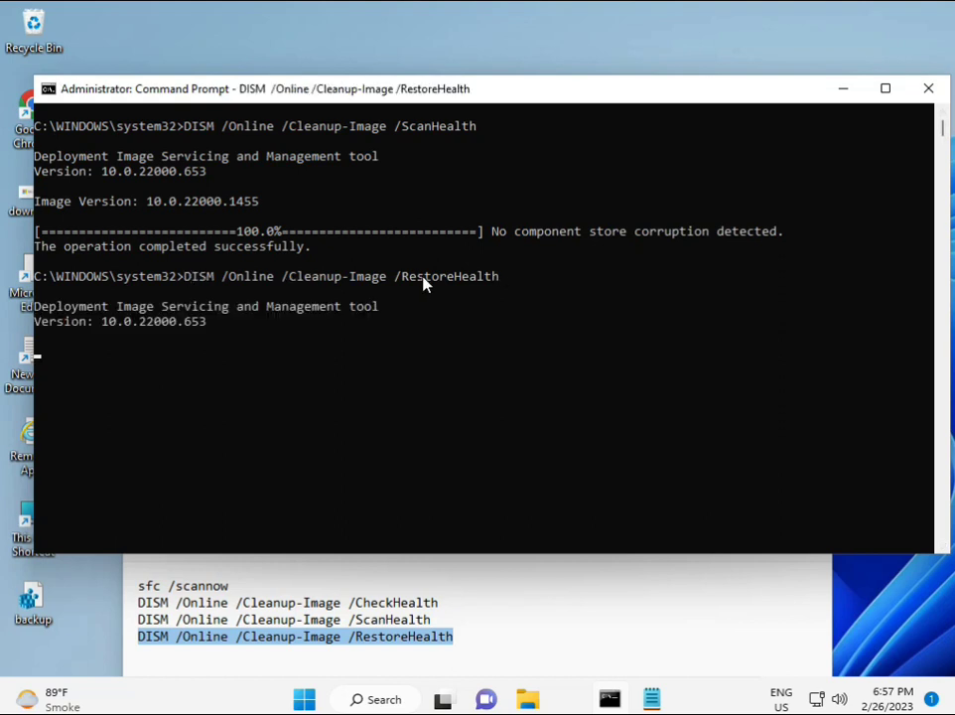